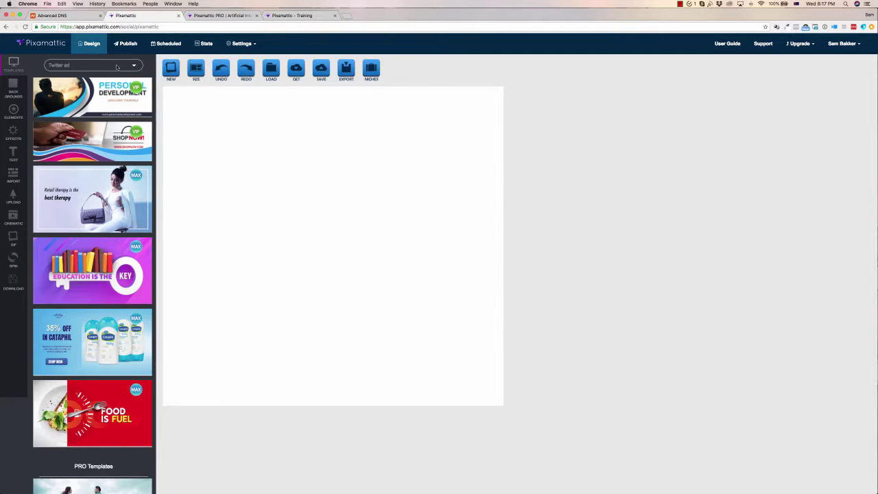
pyautogui.click(126, 66)
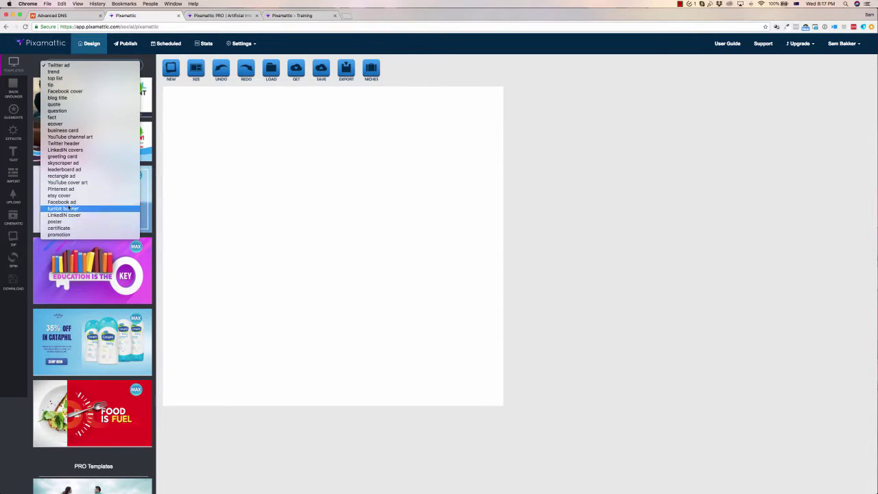
pyautogui.click(559, 194)
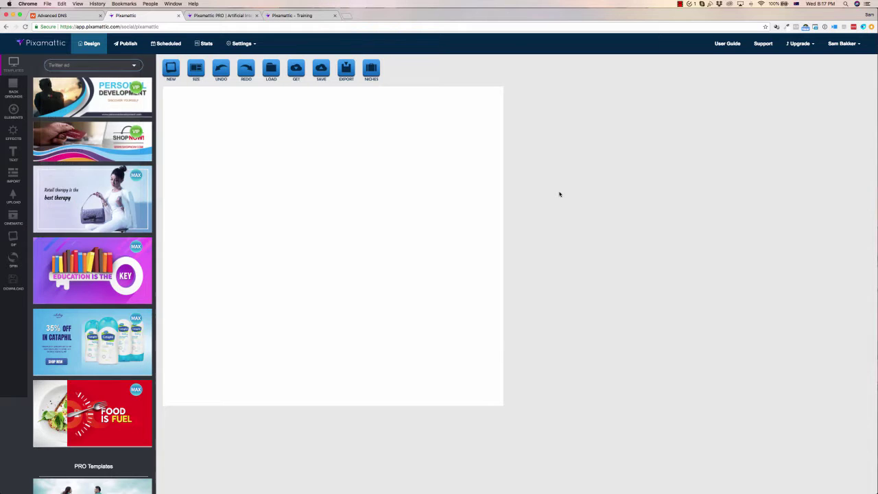
# Try the 1110 x 685 business card, 1500 x 500 Twitter header and 1080 x 1080 Instagram ad canvas sizes.
pyautogui.click(196, 68)
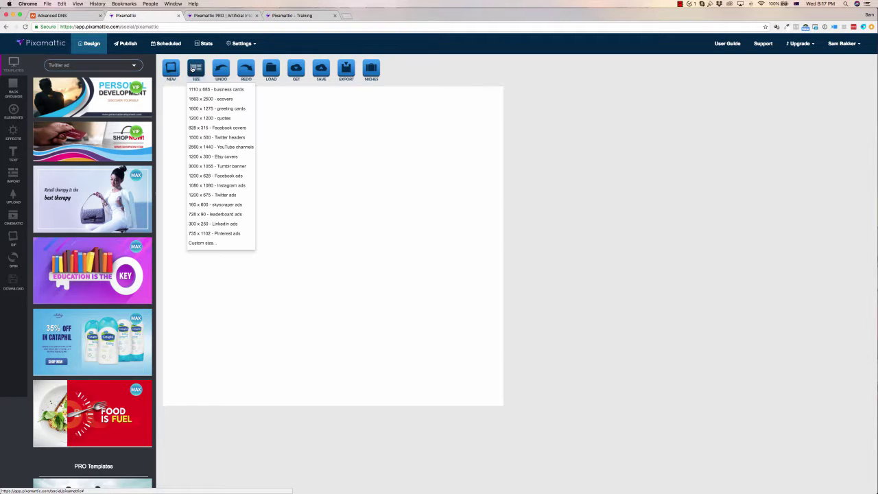
pyautogui.click(226, 90)
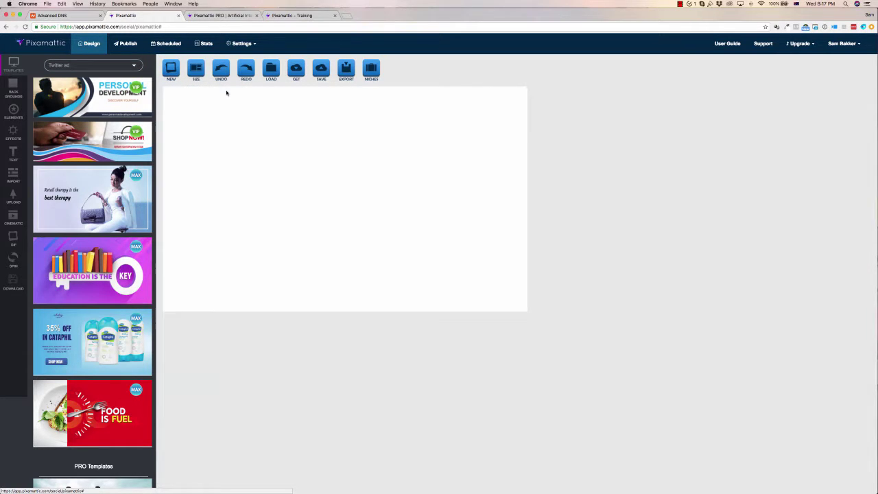
pyautogui.click(195, 68)
pyautogui.click(219, 137)
pyautogui.click(196, 78)
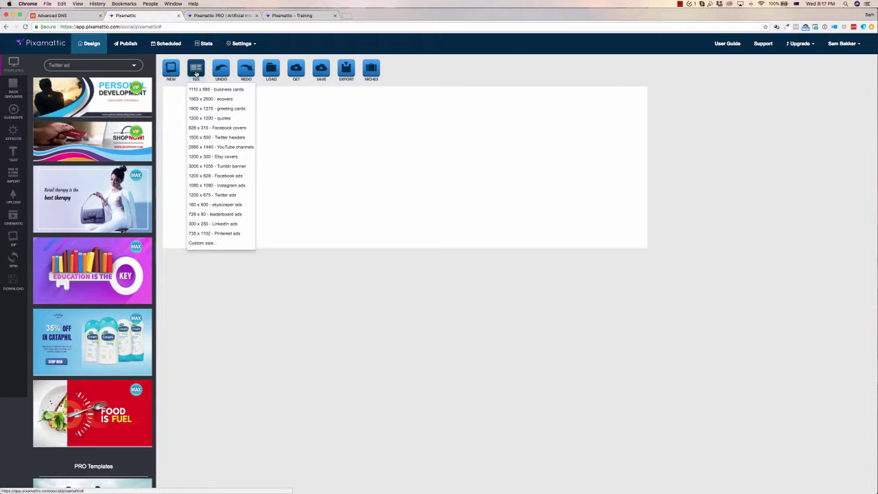
pyautogui.click(235, 185)
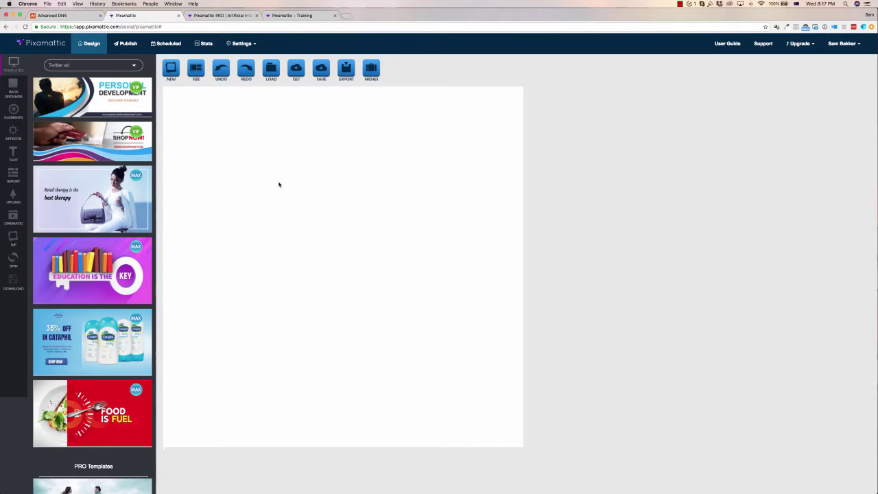
# Set the blank canvas to the 828 x 315 Facebook cover size.
pyautogui.click(196, 70)
pyautogui.click(222, 130)
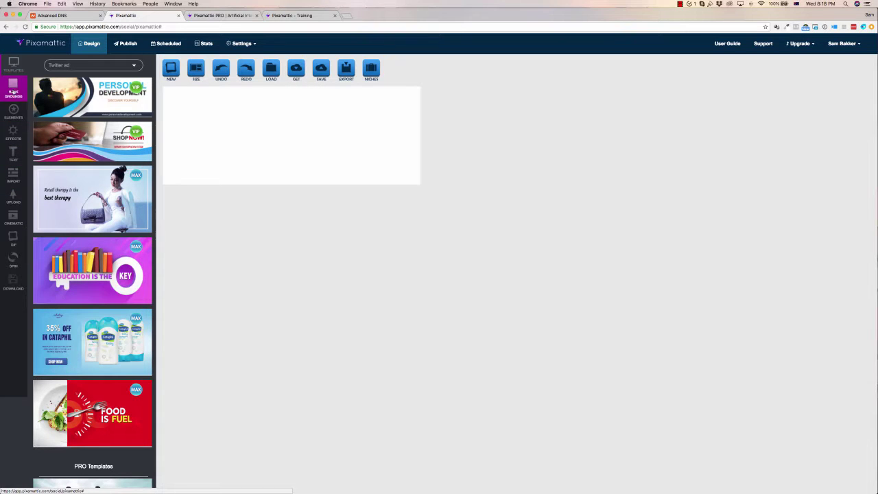
pyautogui.click(13, 177)
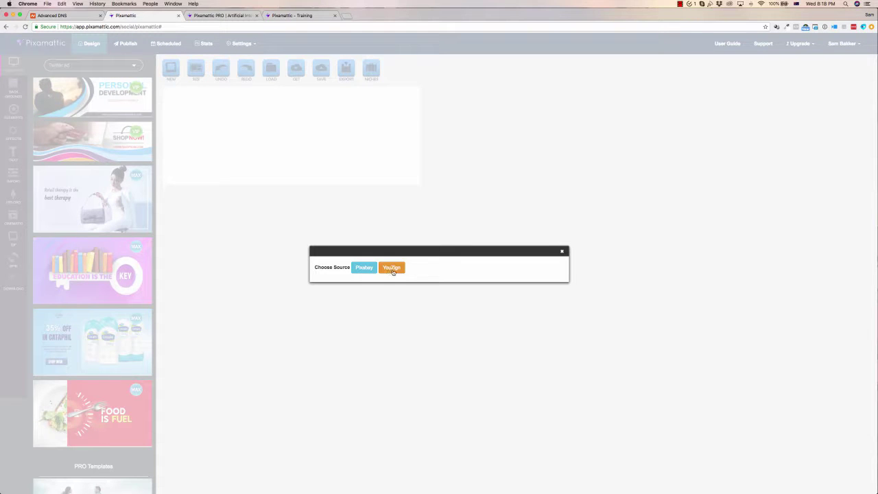
pyautogui.click(562, 251)
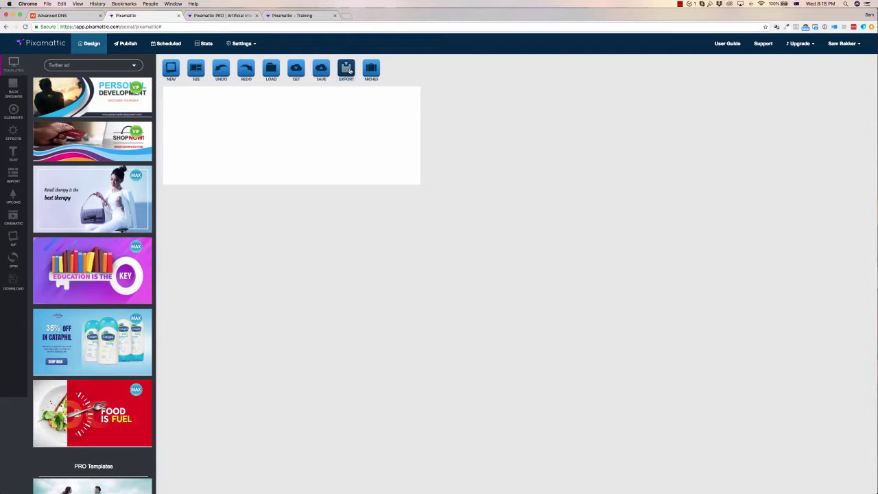
pyautogui.click(371, 68)
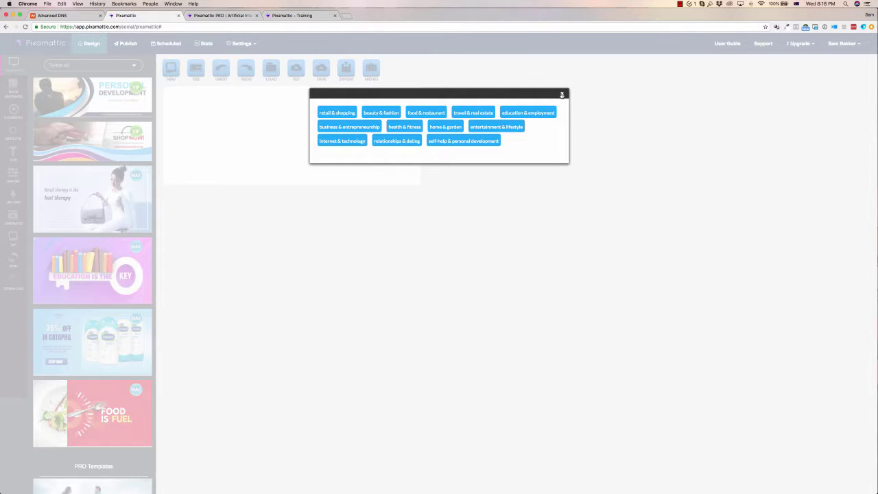
pyautogui.click(562, 94)
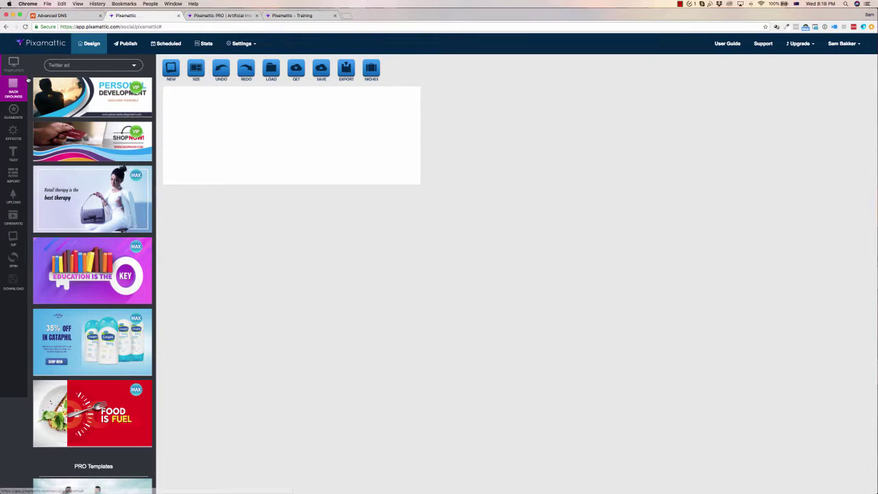
# Load the drone "The World is changing with the Technology" template from the Facebook cover templates and shift the drone image slightly left.
pyautogui.click(79, 67)
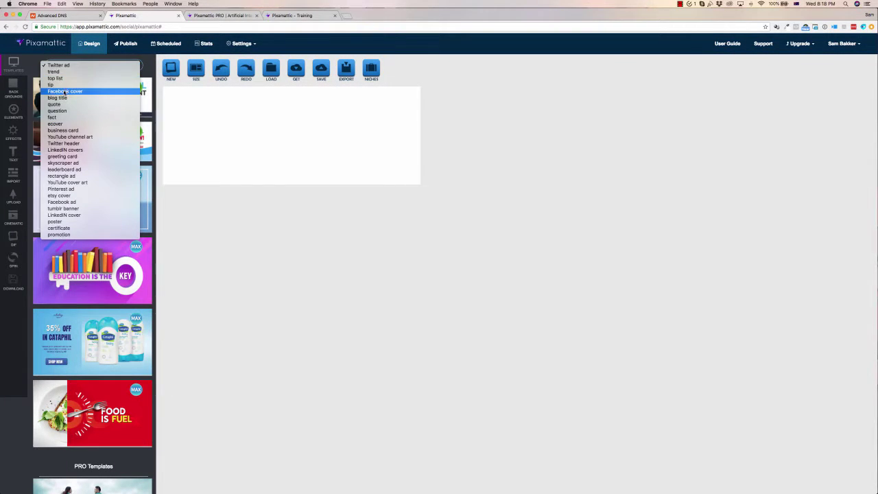
pyautogui.click(64, 92)
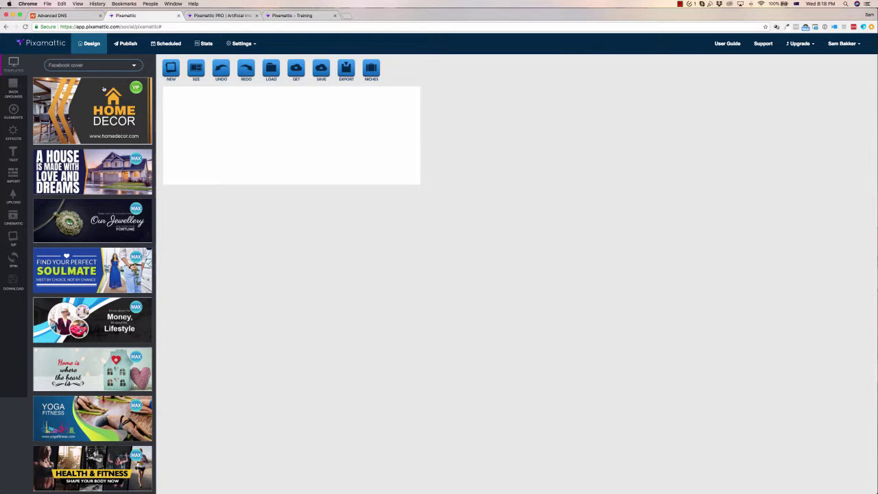
pyautogui.scroll(-15, 103, 90)
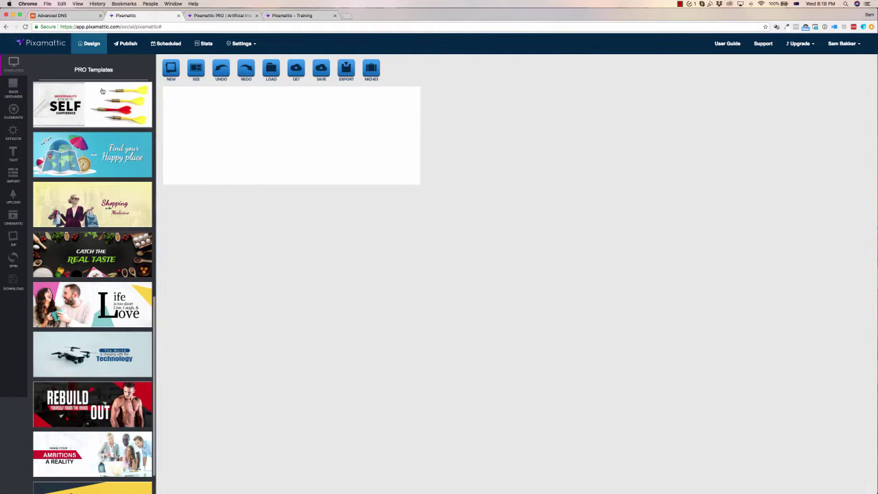
pyautogui.scroll(-3, 102, 90)
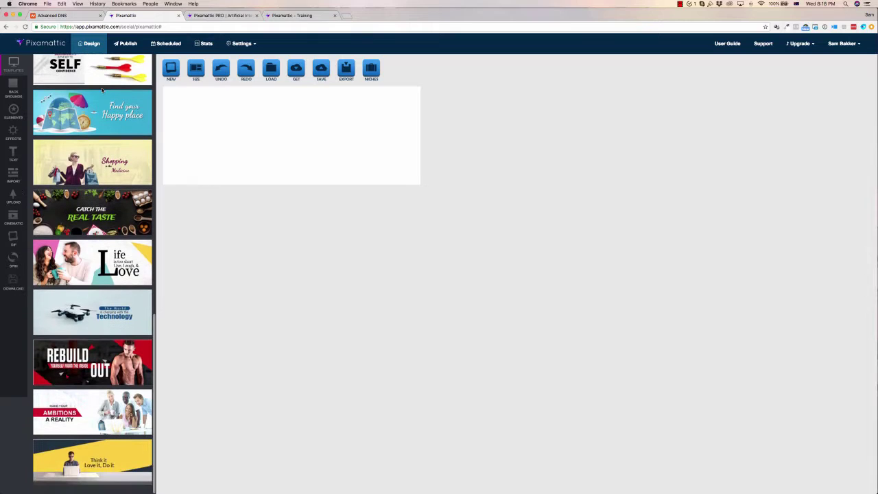
pyautogui.click(105, 309)
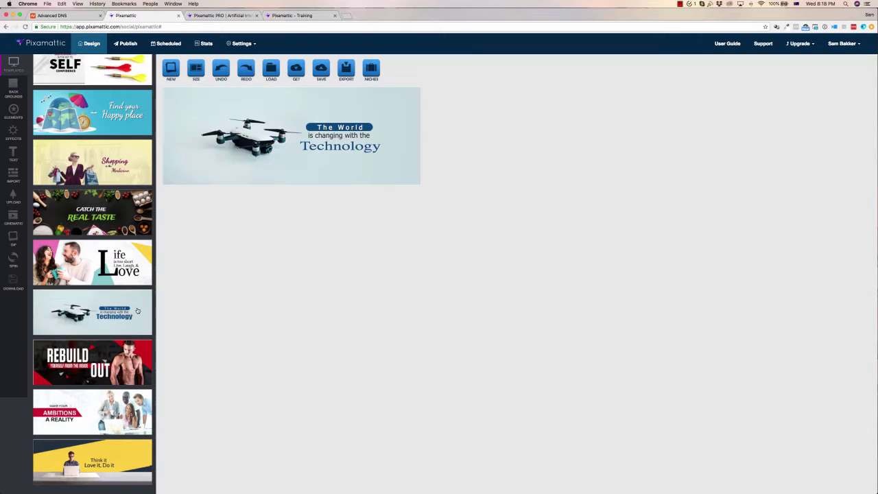
pyautogui.click(252, 138)
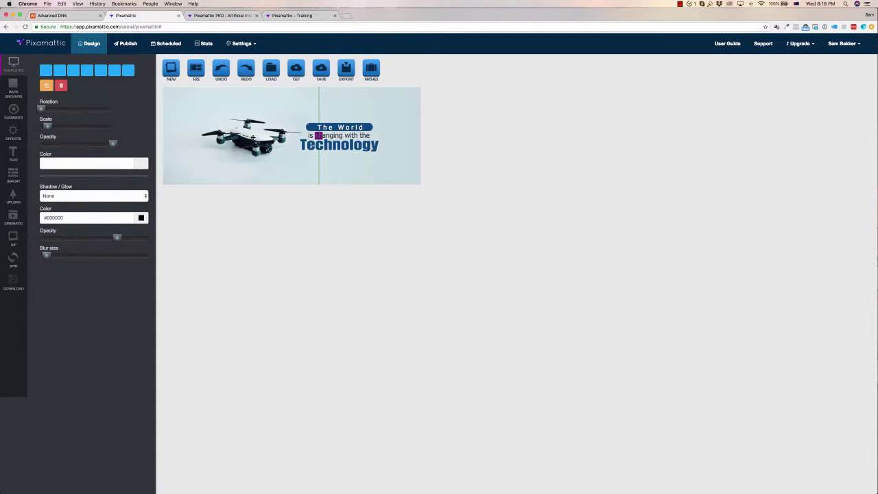
pyautogui.moveTo(252, 137)
pyautogui.mouseDown()
pyautogui.moveTo(237, 140)
pyautogui.moveTo(246, 136)
pyautogui.mouseUp()
# Replace the text "The World" in the blue banner with "Todays World".
pyautogui.click(346, 128)
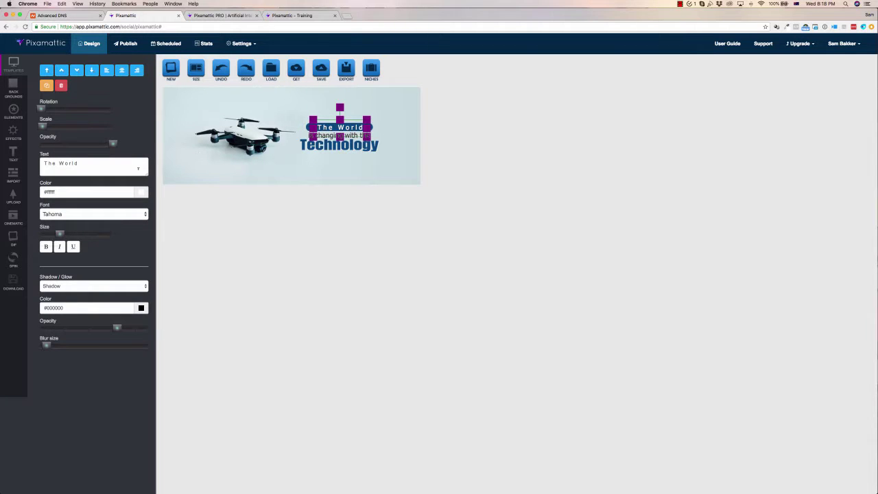
pyautogui.moveTo(104, 161); pyautogui.dragTo(41, 160)
pyautogui.write('Todya')
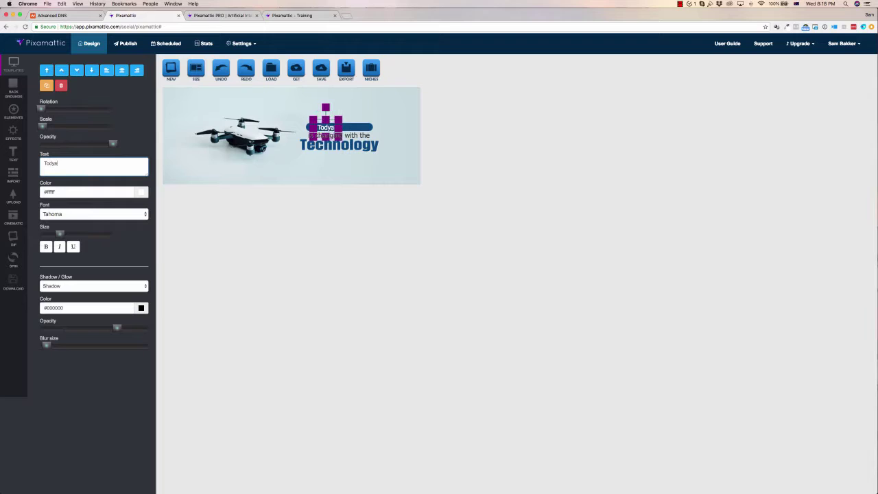
pyautogui.write('s World')
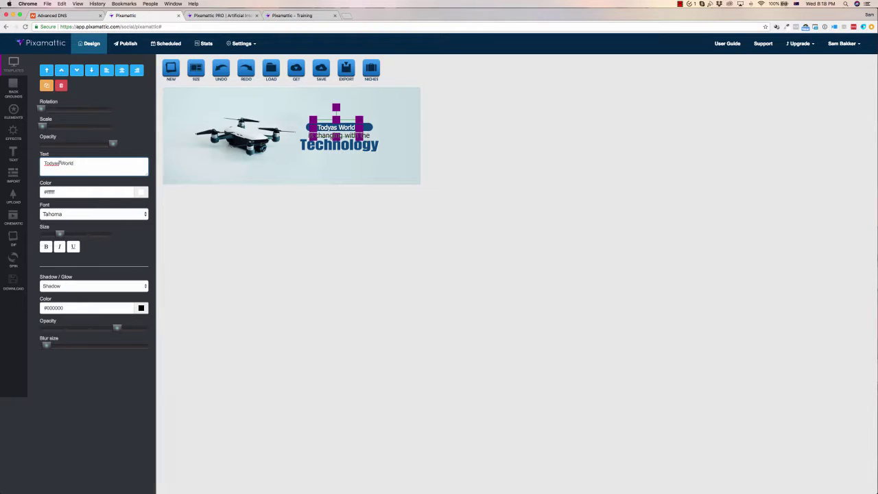
pyautogui.write('as')
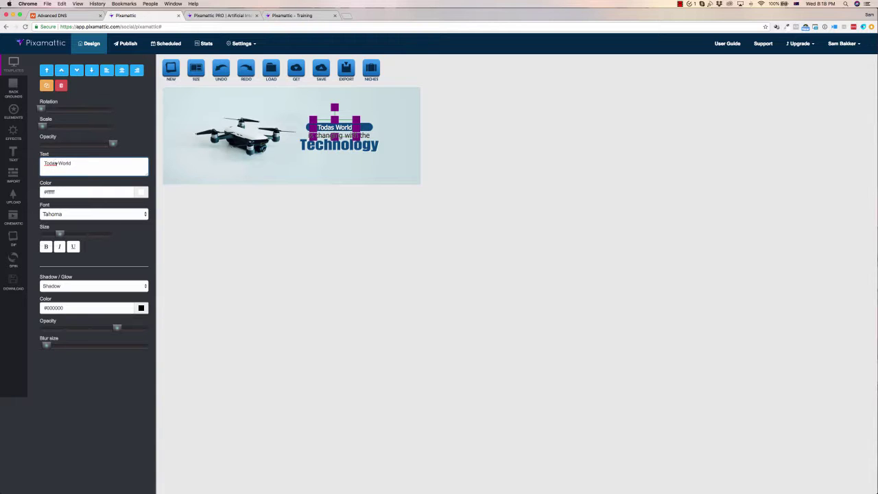
pyautogui.write('y')
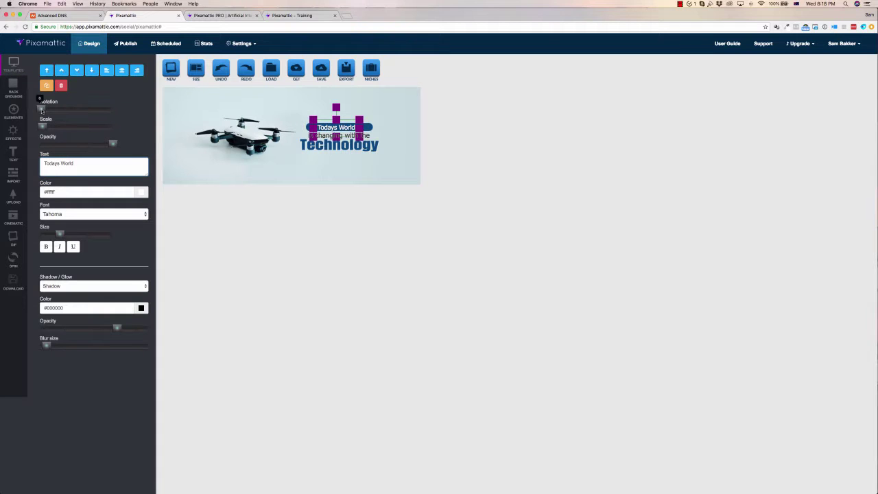
pyautogui.moveTo(41, 110); pyautogui.dragTo(40, 111)
# Add the multicoloured geometric polygon background from the general background category to the cover.
pyautogui.click(13, 95)
pyautogui.click(82, 67)
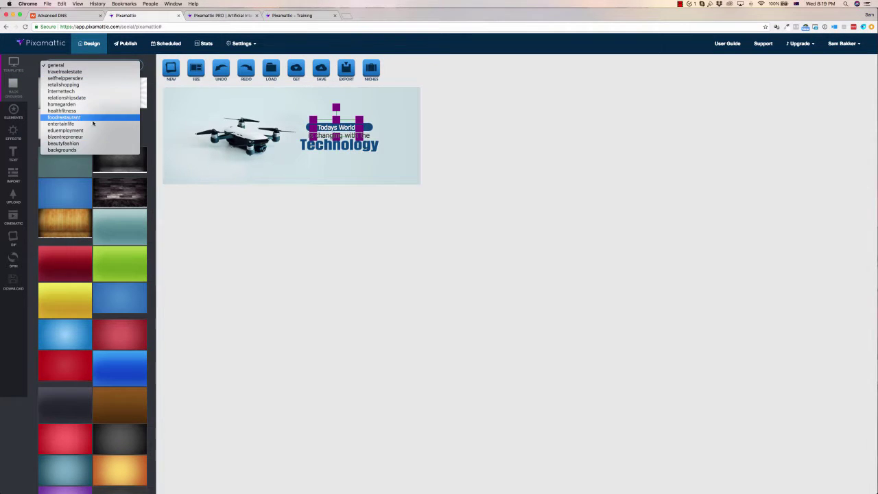
pyautogui.click(151, 142)
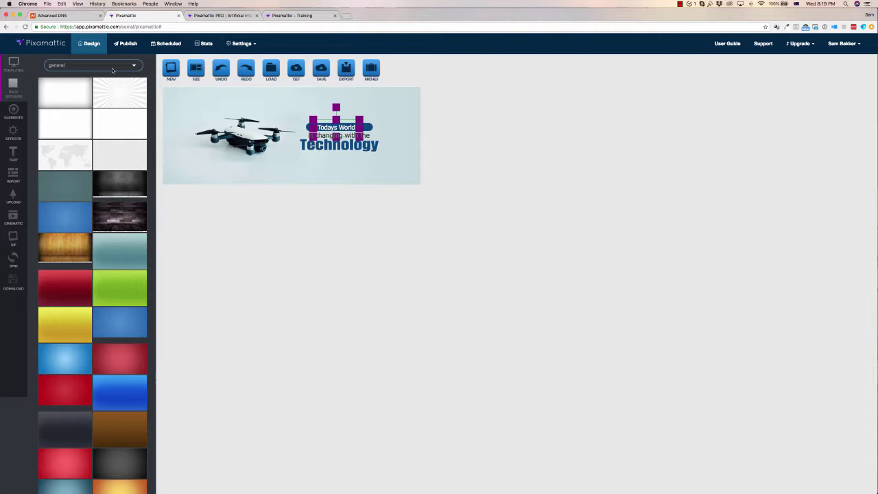
pyautogui.scroll(-10, 104, 182)
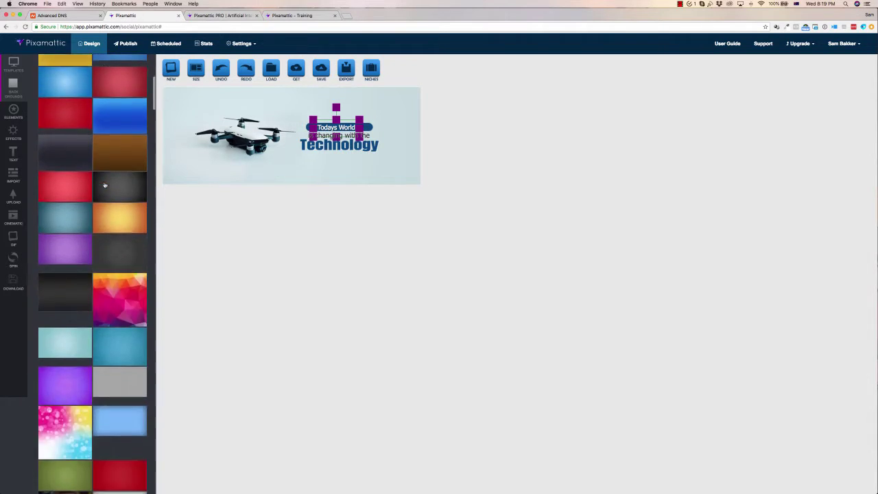
pyautogui.scroll(10, 103, 181)
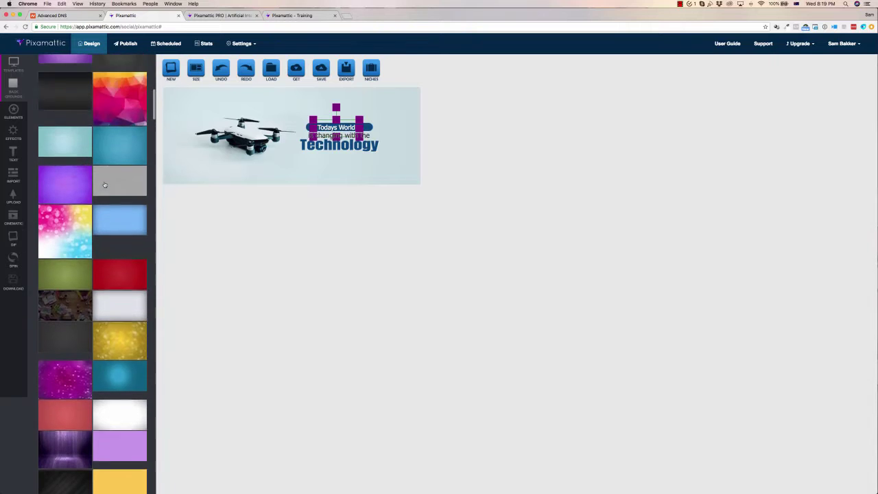
pyautogui.click(124, 161)
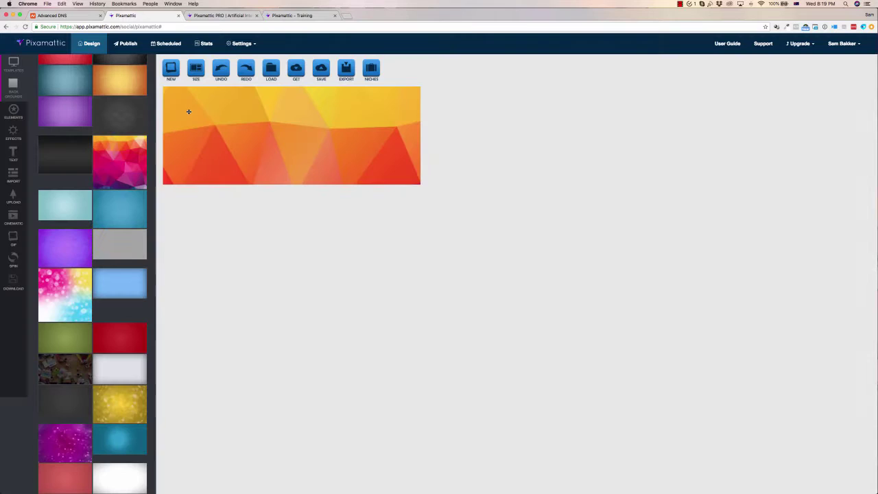
# Try lowering the shadow opacity of the geometric background.
pyautogui.click(189, 105)
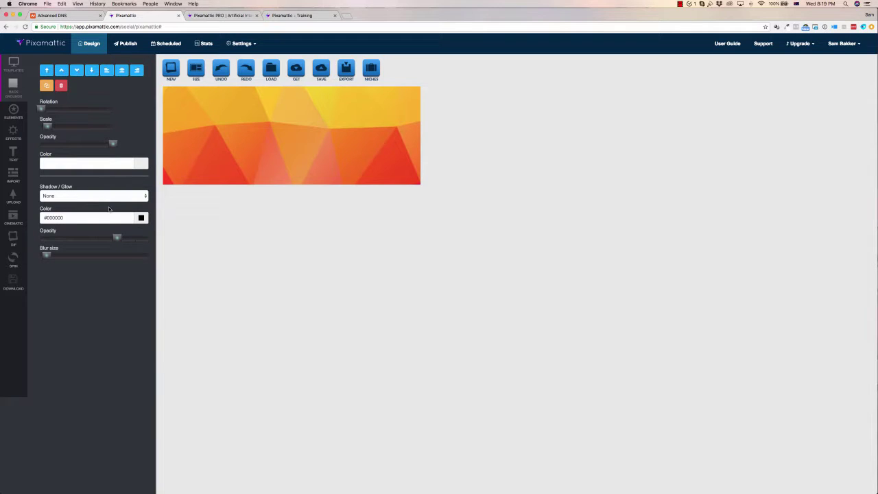
pyautogui.moveTo(116, 235)
pyautogui.moveTo(116, 239); pyautogui.dragTo(55, 240)
# Shift the geometric background to the right and reorder its layer so it sits directly behind the drone image and the text.
pyautogui.moveTo(203, 127); pyautogui.dragTo(274, 112)
pyautogui.click(77, 71)
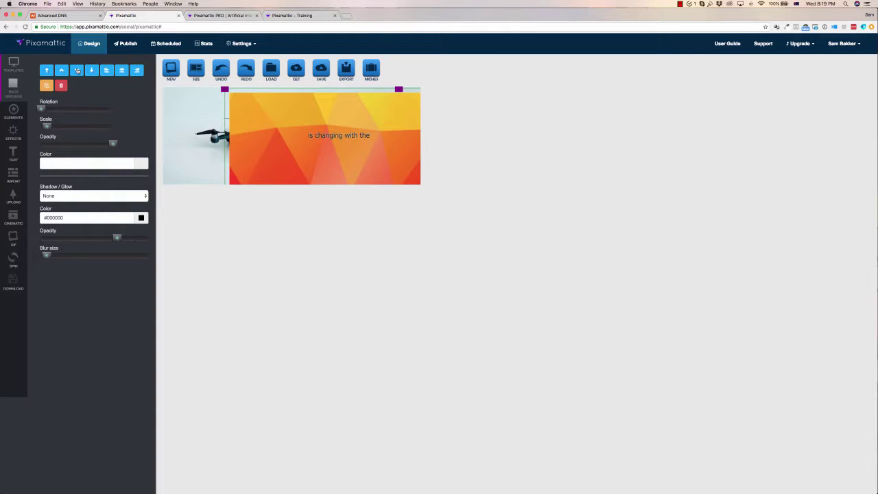
pyautogui.click(77, 70)
pyautogui.click(77, 71)
pyautogui.click(77, 70)
pyautogui.click(77, 71)
pyautogui.click(77, 71)
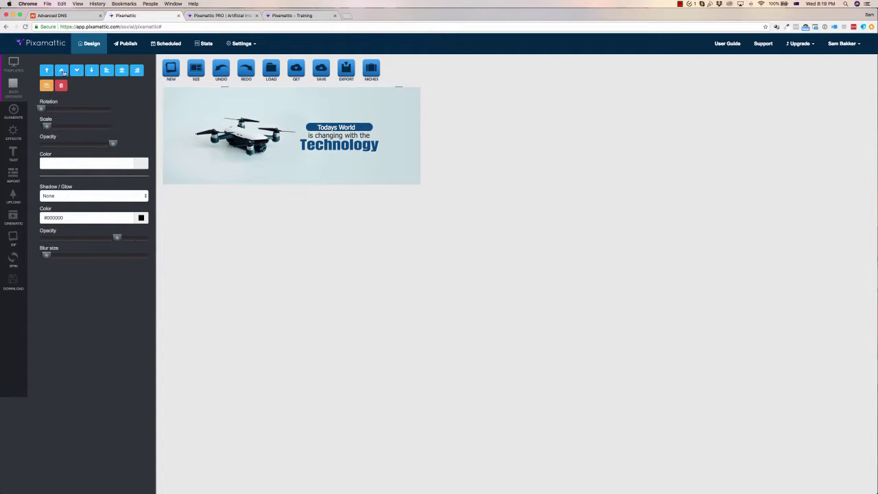
pyautogui.click(61, 71)
# Reposition the geometric background to fill the whole cover and move the drone image slightly down and right.
pyautogui.moveTo(335, 107); pyautogui.dragTo(254, 96)
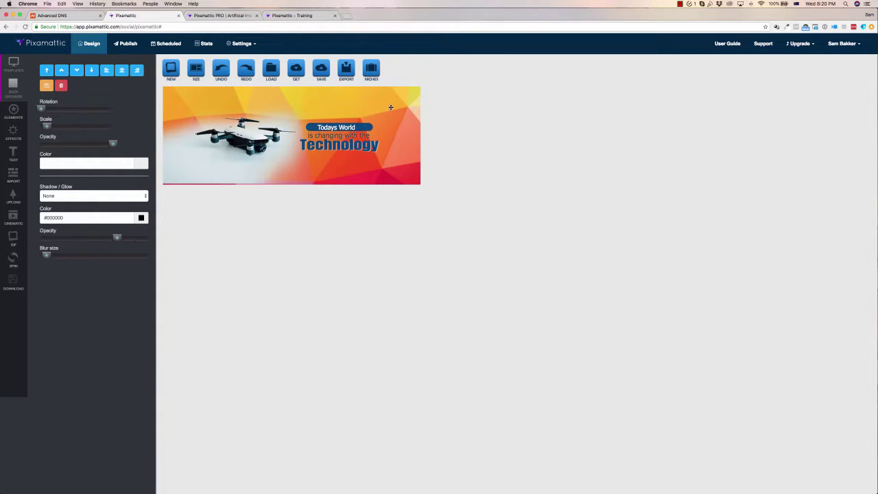
pyautogui.moveTo(248, 166); pyautogui.dragTo(264, 143)
pyautogui.moveTo(359, 118); pyautogui.dragTo(360, 116)
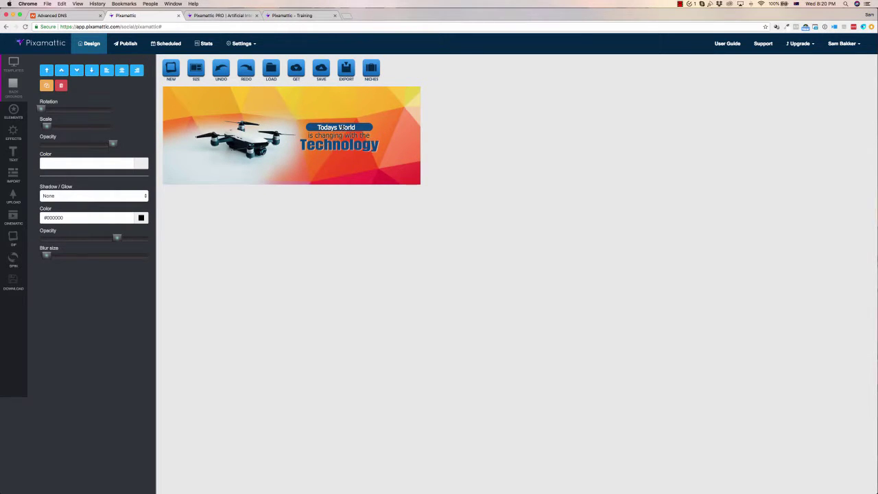
# Adjust the positions of the "Todays World" and "is changing with the" text lines so they sit centred above "Technology".
pyautogui.click(341, 128)
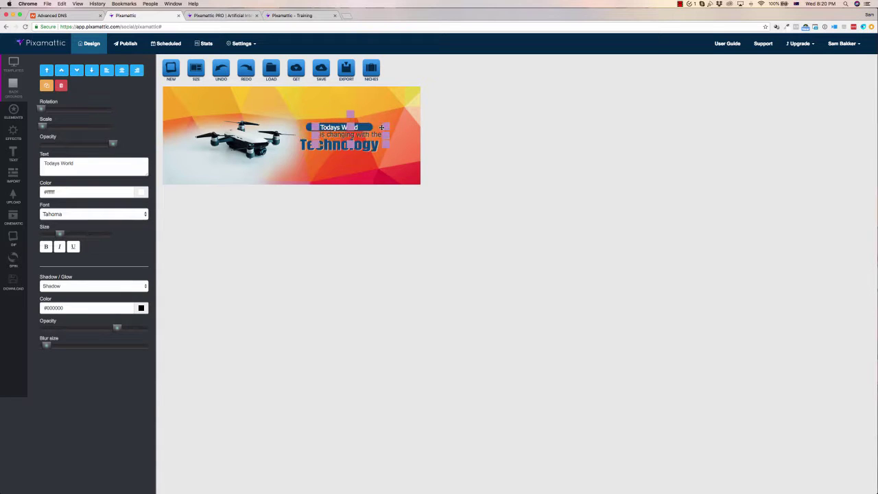
pyautogui.moveTo(381, 128); pyautogui.dragTo(369, 129)
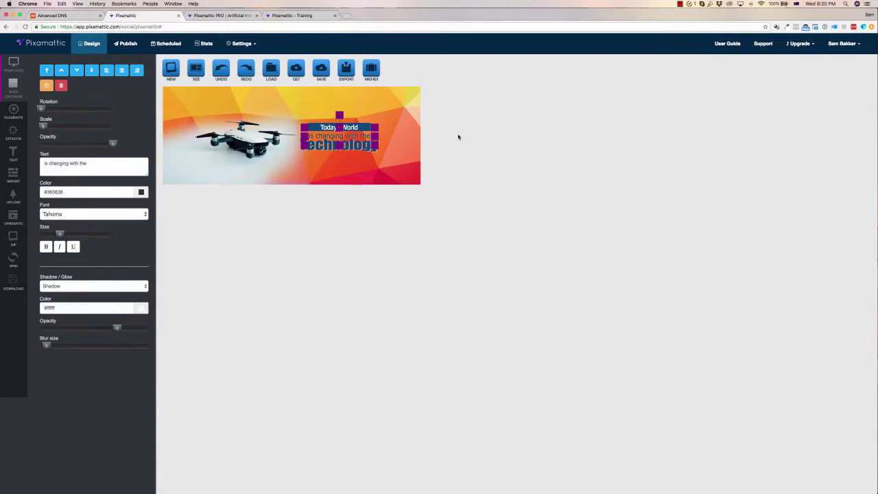
# Browse the illustrations category of the element library.
pyautogui.click(13, 113)
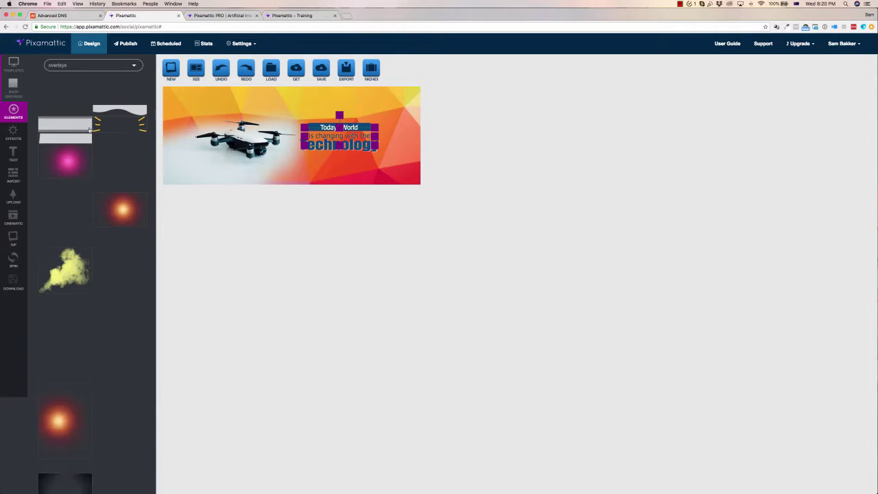
pyautogui.click(94, 64)
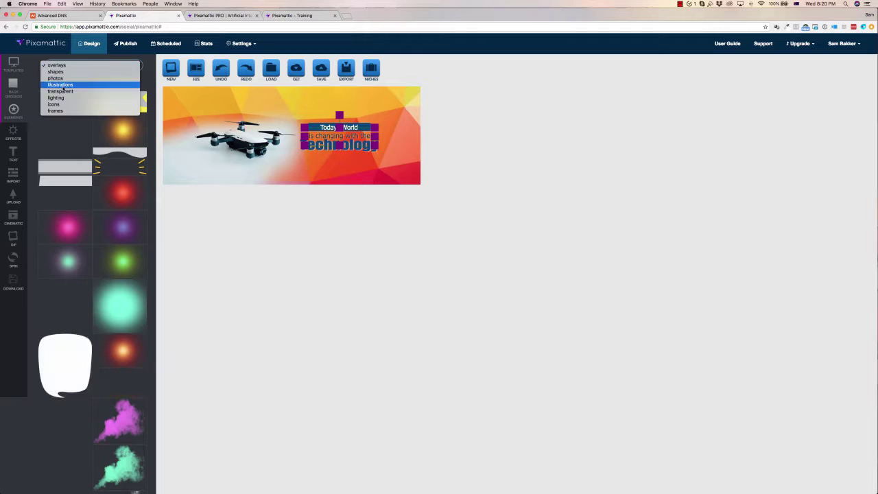
pyautogui.click(66, 85)
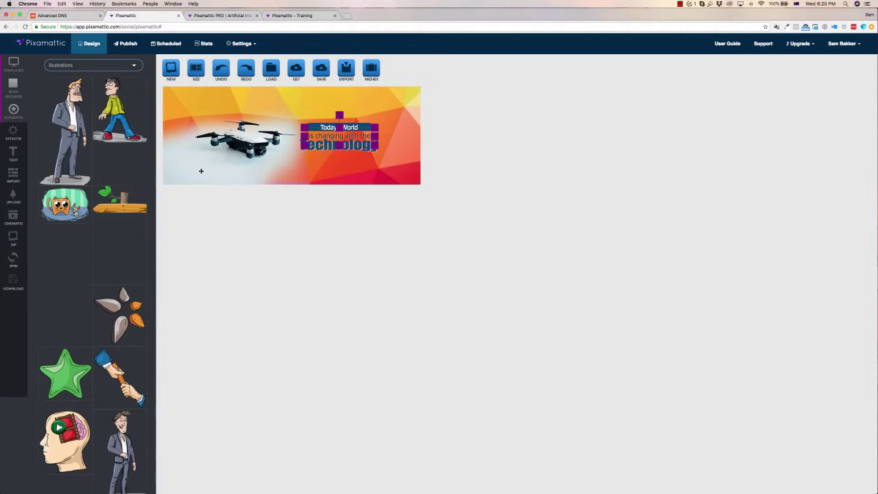
# Try the Emboss effect on the drone image and set its effect back to None.
pyautogui.click(315, 124)
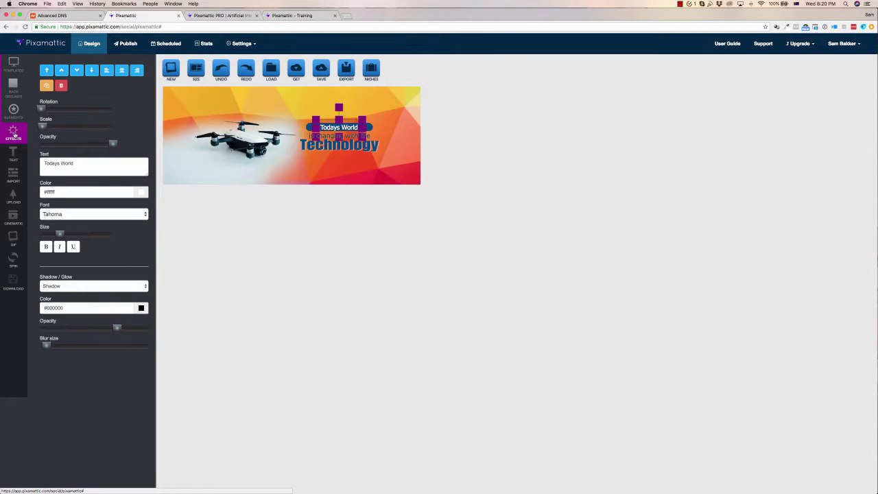
pyautogui.click(14, 134)
pyautogui.click(245, 143)
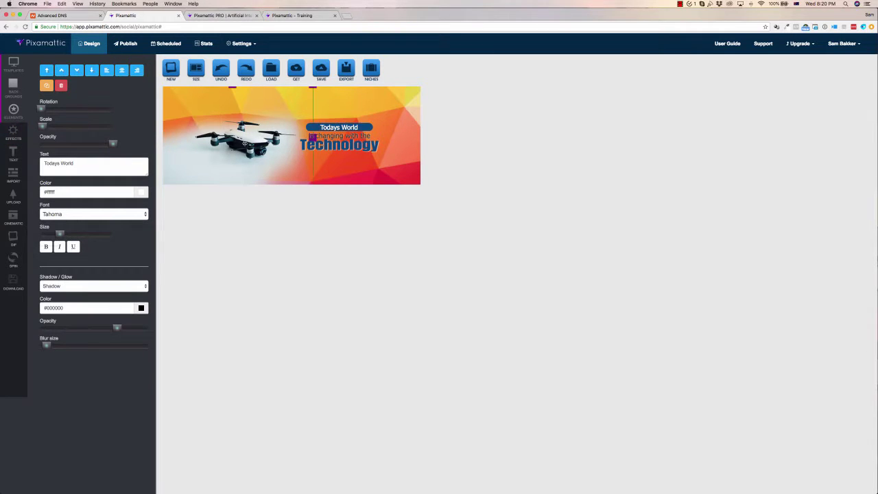
pyautogui.click(14, 131)
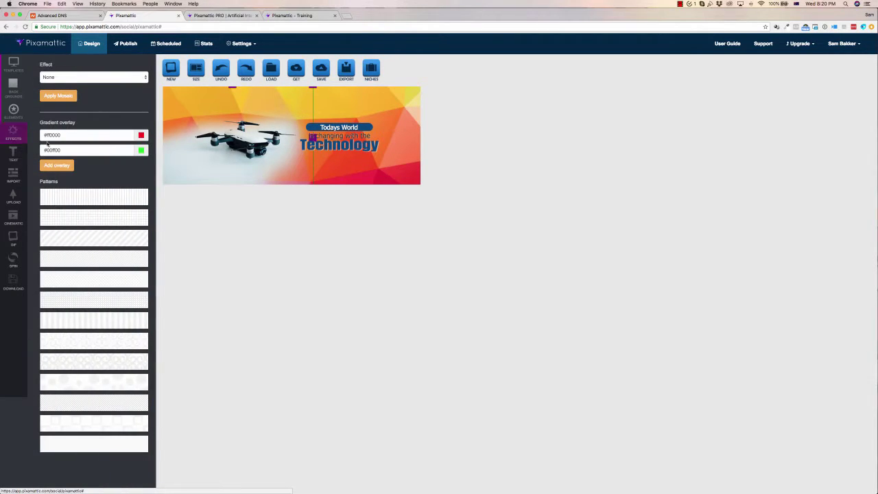
pyautogui.click(92, 78)
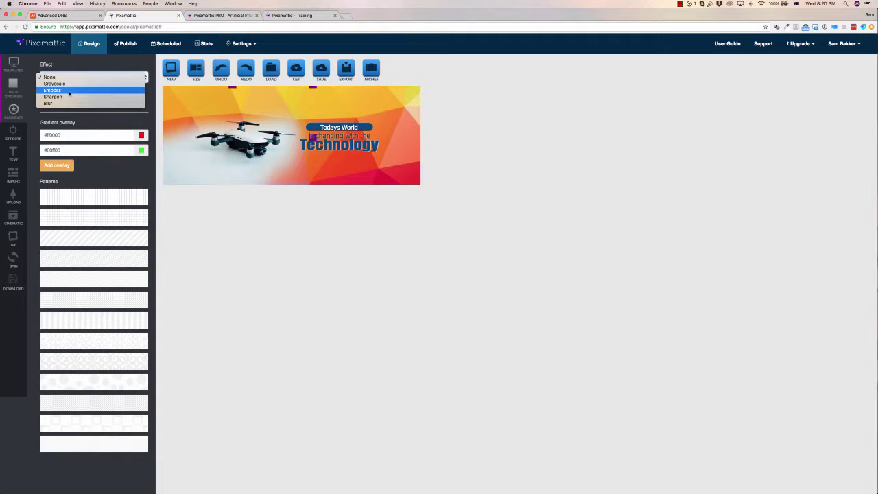
pyautogui.click(69, 93)
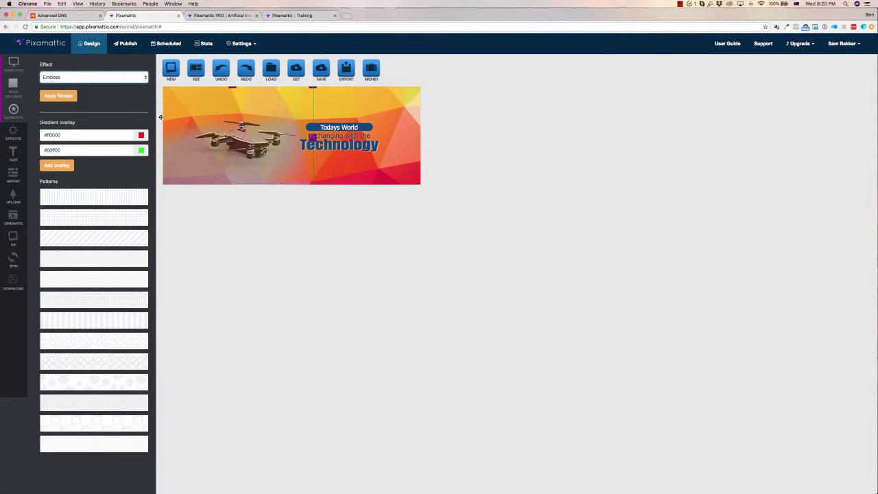
pyautogui.click(96, 77)
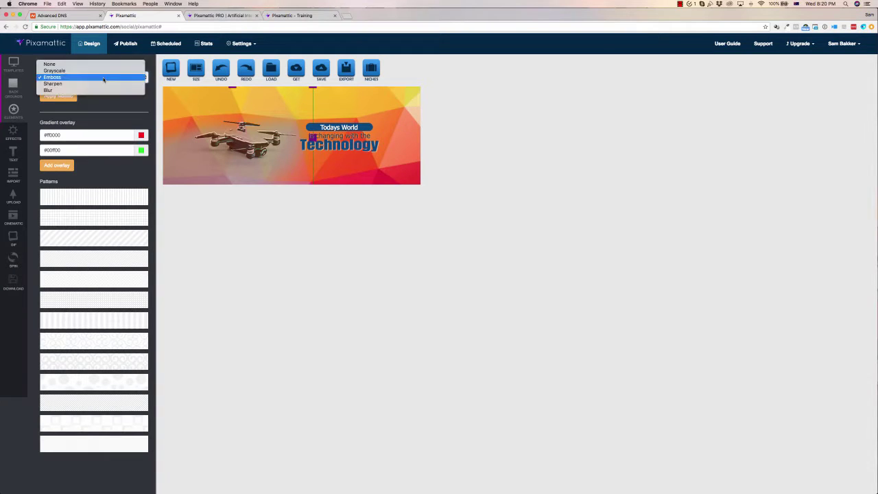
pyautogui.click(61, 65)
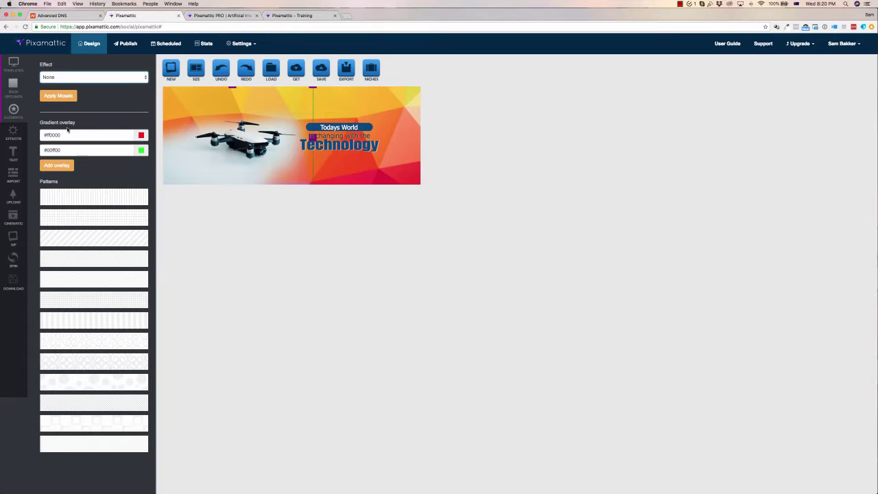
pyautogui.click(98, 291)
# Check the available image import sources and the image types offered for uploads, without importing anything.
pyautogui.click(14, 175)
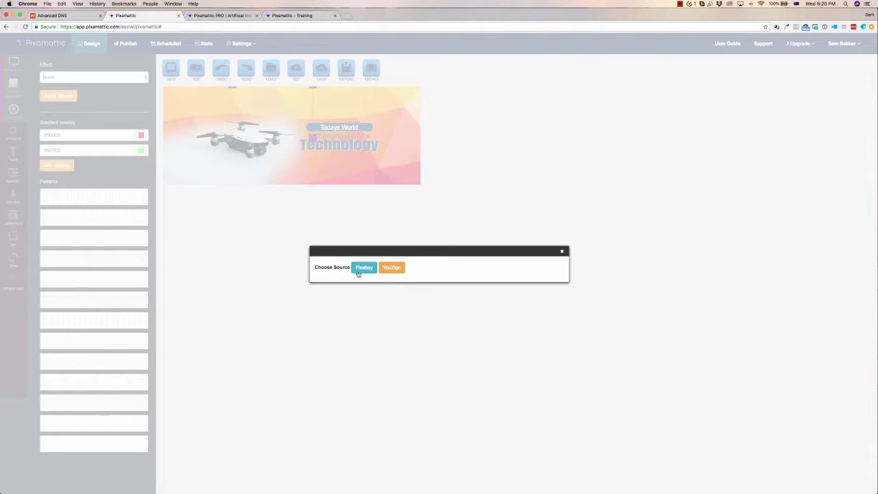
pyautogui.click(562, 252)
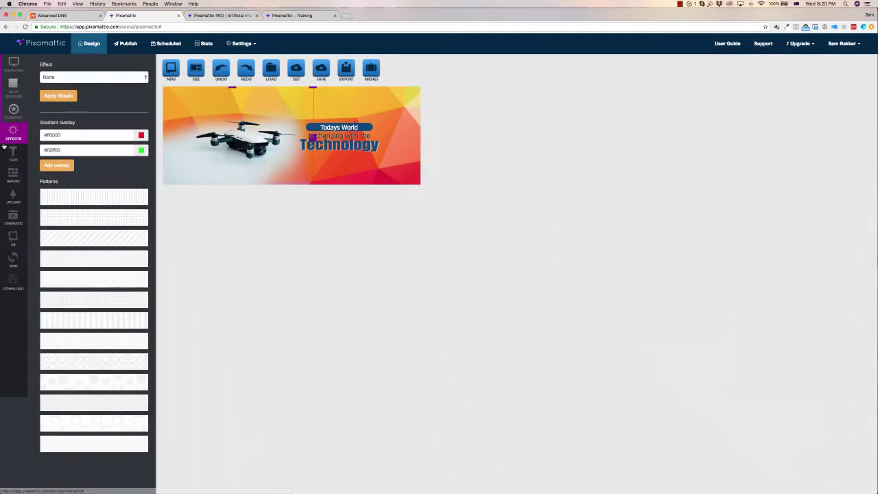
pyautogui.click(13, 198)
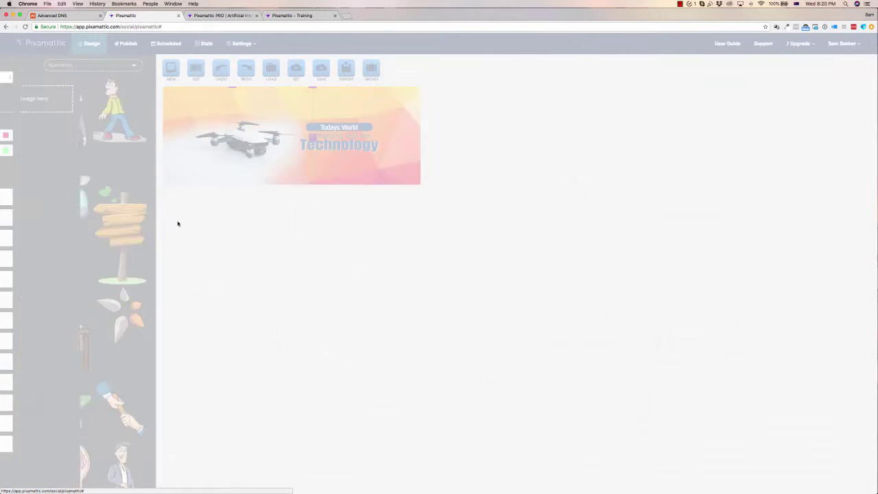
pyautogui.click(368, 262)
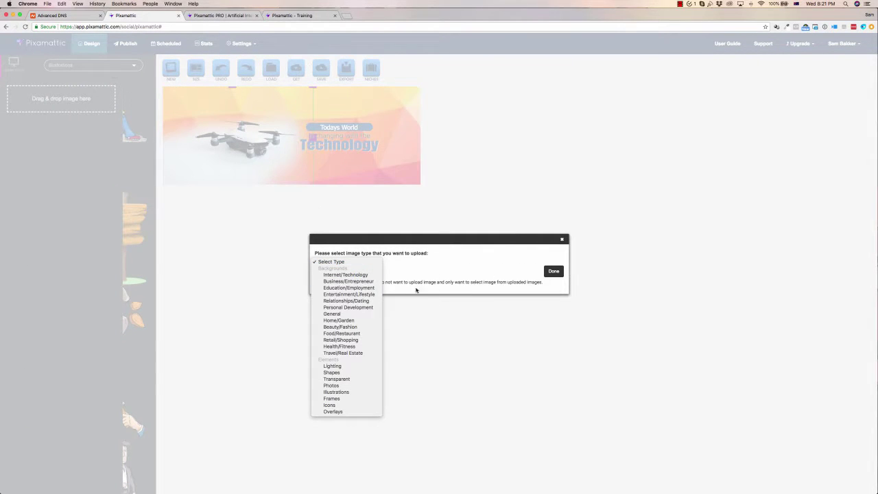
pyautogui.click(441, 289)
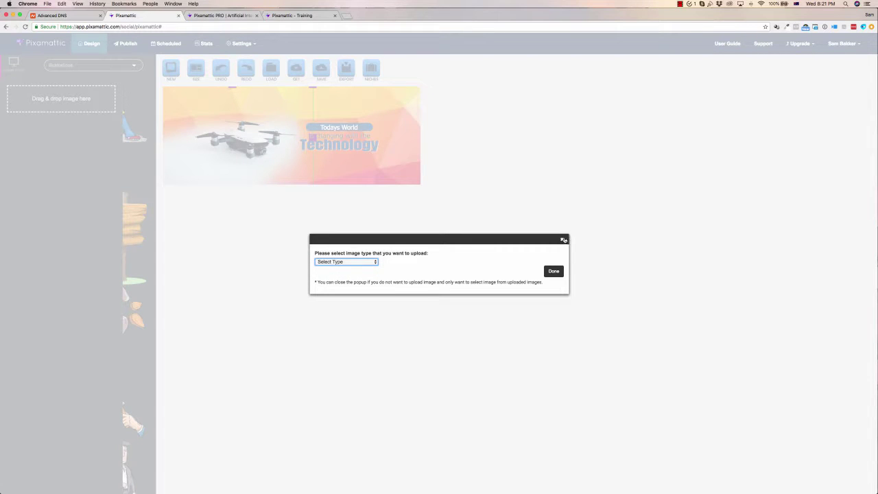
pyautogui.click(563, 240)
# Check the video source options for cinematic designs and open the GIF slide timeline.
pyautogui.click(14, 63)
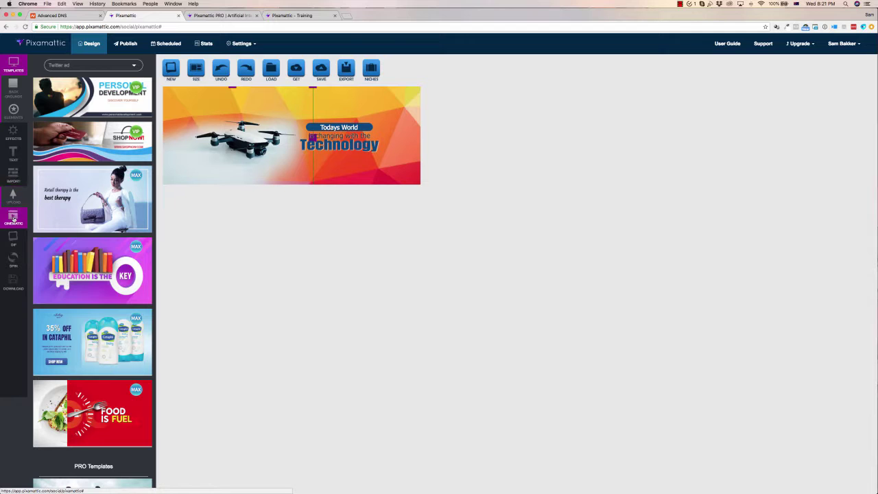
pyautogui.click(13, 218)
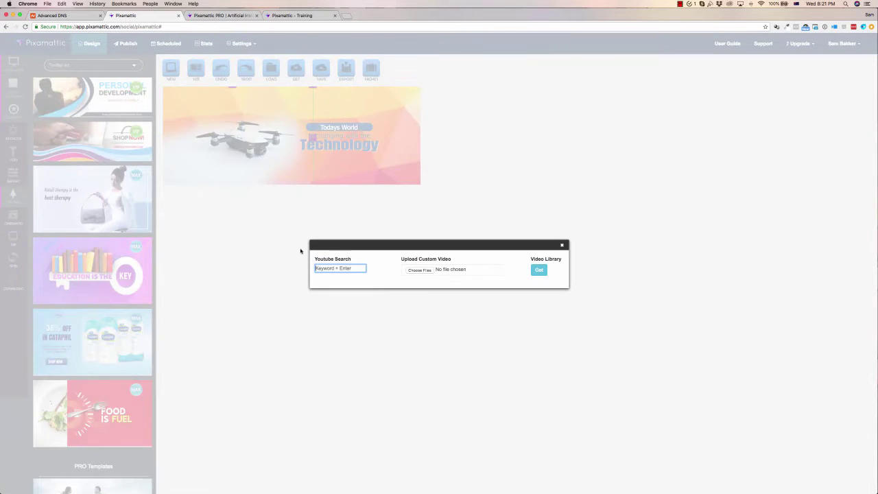
pyautogui.click(562, 246)
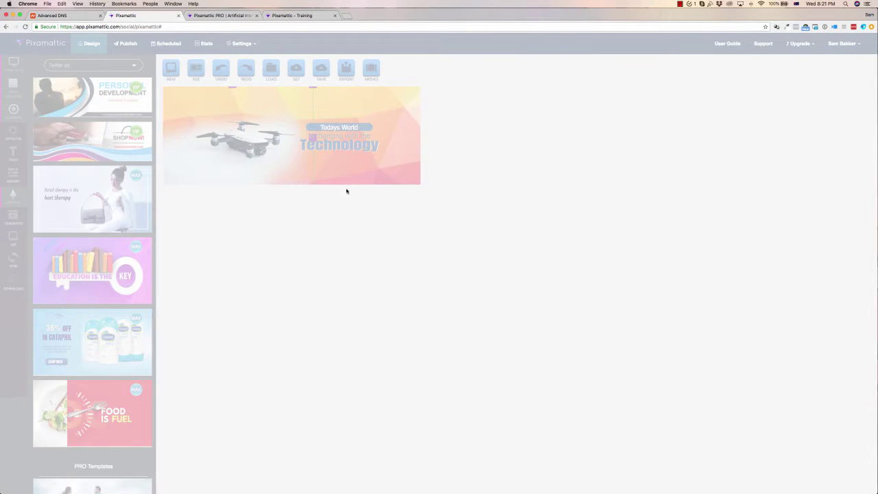
pyautogui.click(13, 237)
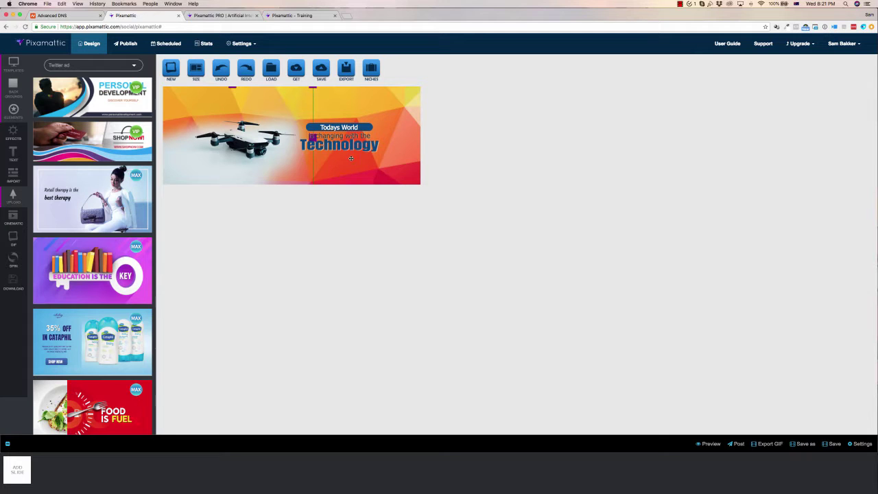
# Generate spun variations using Entertainment/Lifestyle and Travel/Real Estate backgrounds, font and text colour, and Lighting and Transparent elements.
pyautogui.click(11, 259)
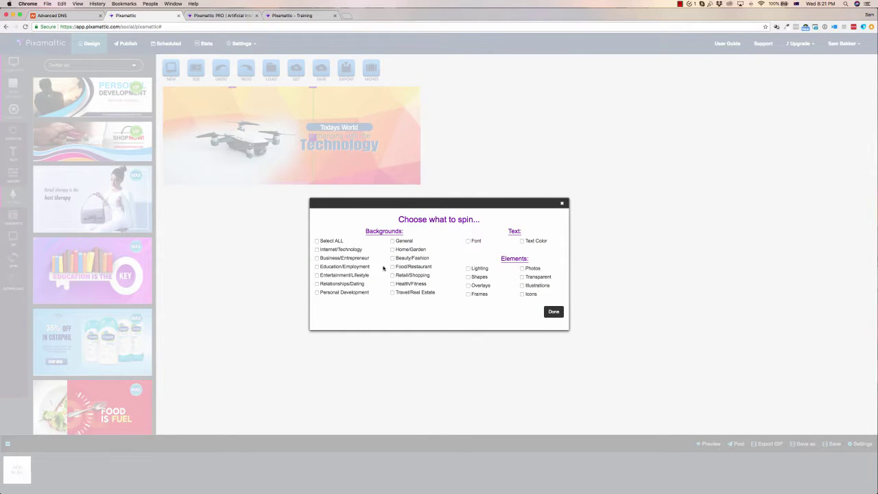
pyautogui.click(393, 293)
pyautogui.click(470, 241)
pyautogui.click(522, 277)
pyautogui.click(552, 311)
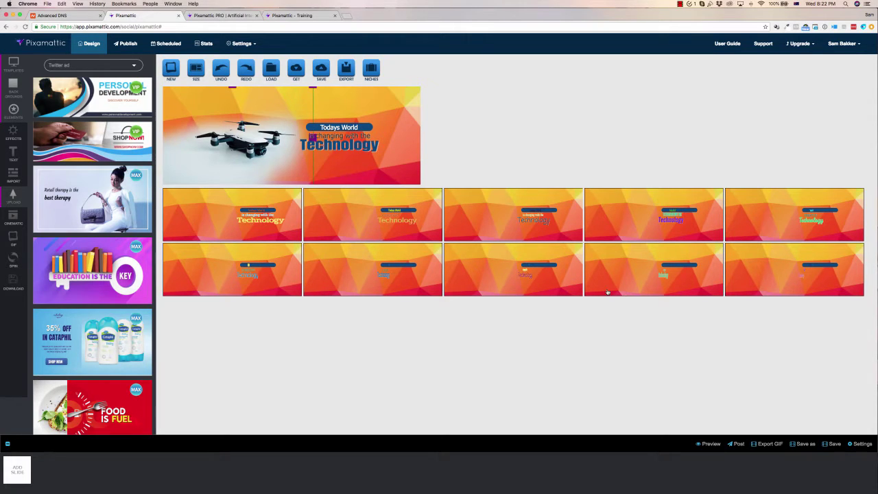
# Load several of the spun variations onto the canvas in turn and send the geometric background backward.
pyautogui.click(529, 228)
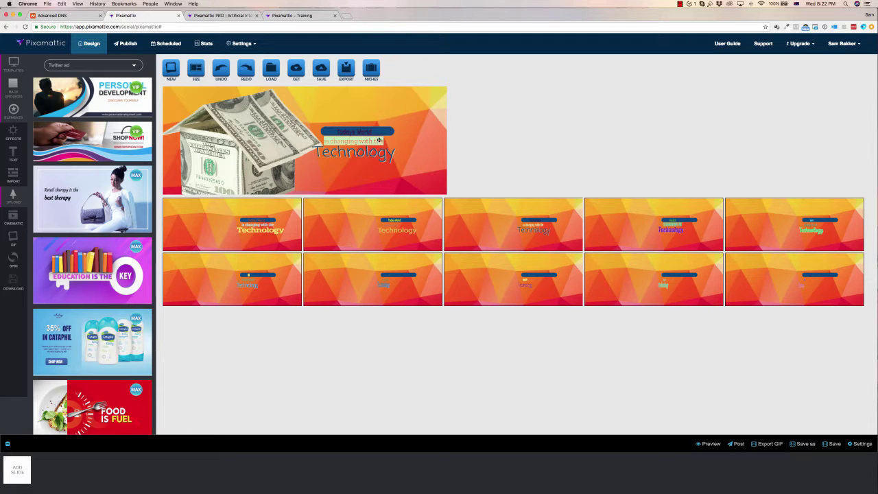
pyautogui.click(329, 151)
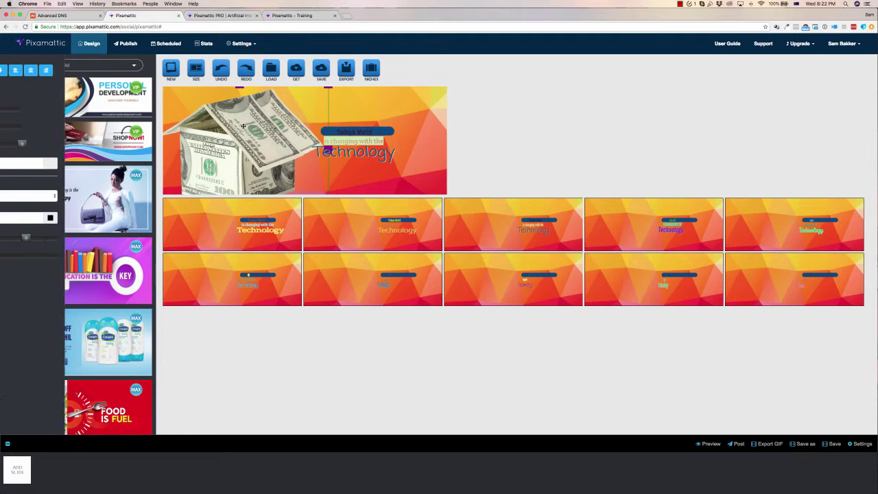
pyautogui.click(638, 280)
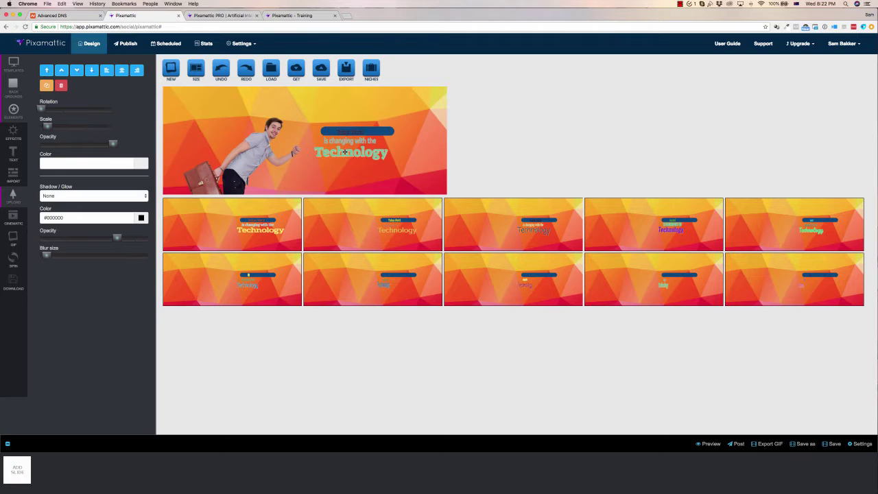
pyautogui.click(767, 234)
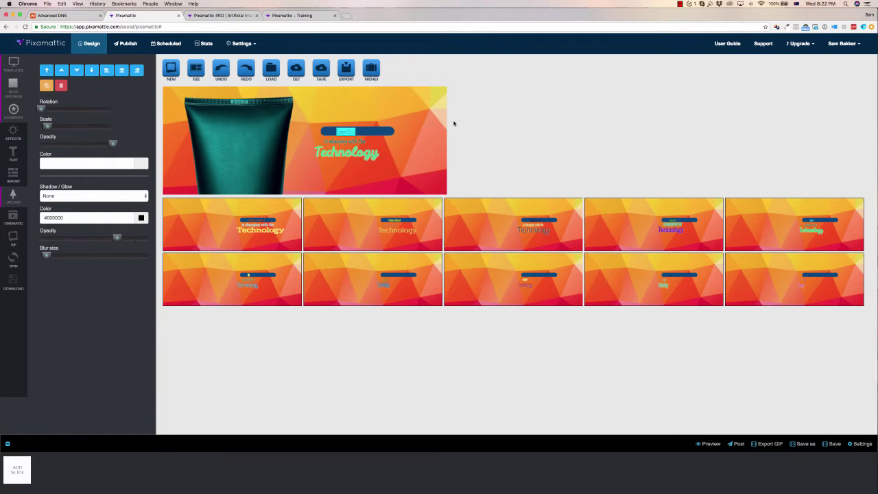
pyautogui.click(78, 70)
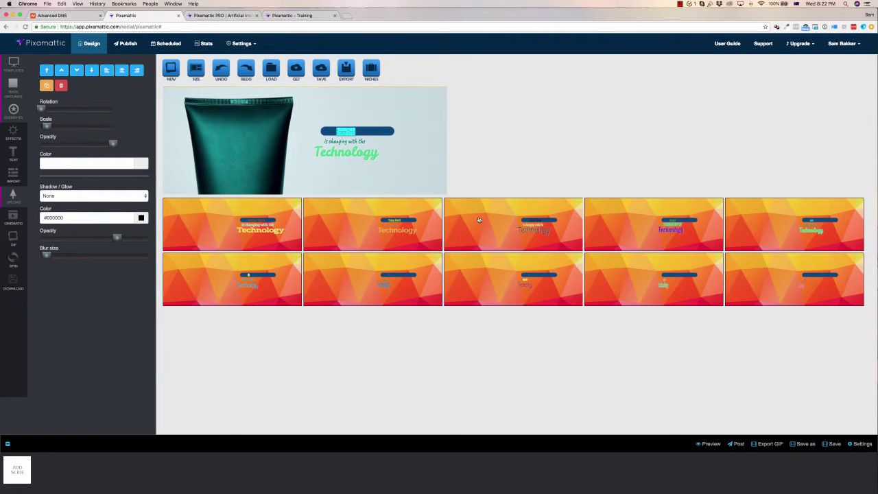
pyautogui.click(326, 238)
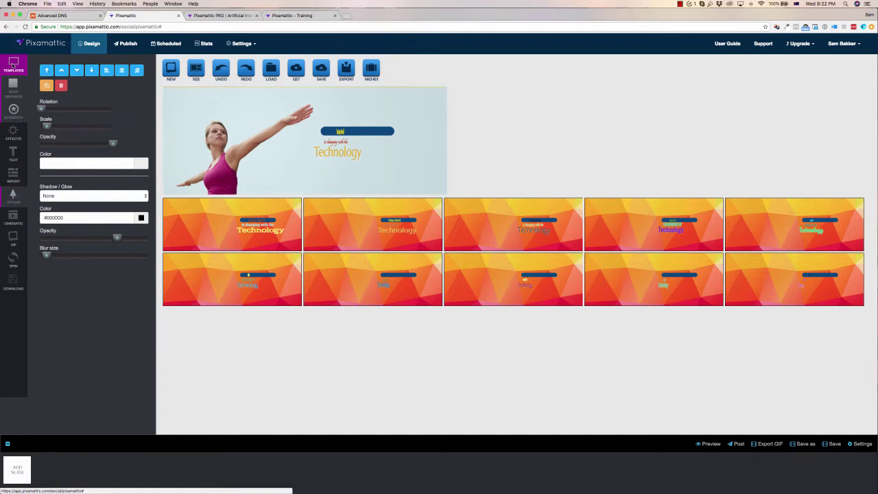
# Load the "Shop Now!" template and generate spun variations of it with Lighting elements switched off and Icons switched on.
pyautogui.click(4, 65)
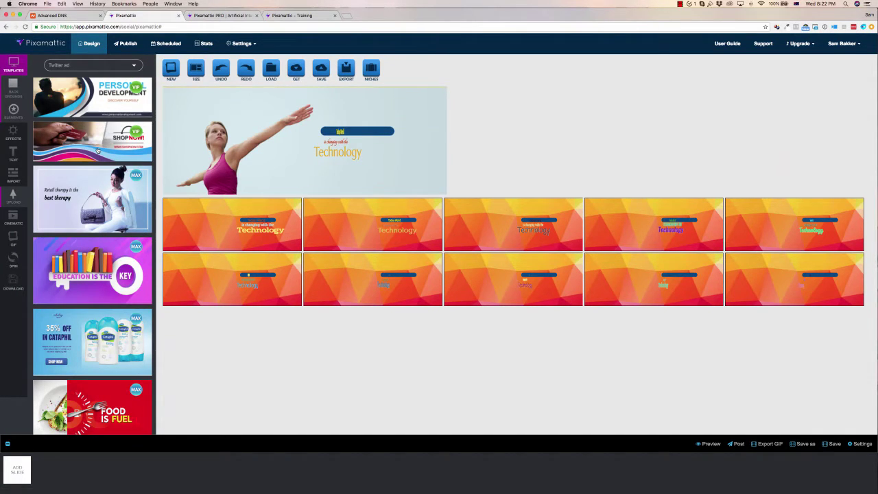
pyautogui.click(98, 148)
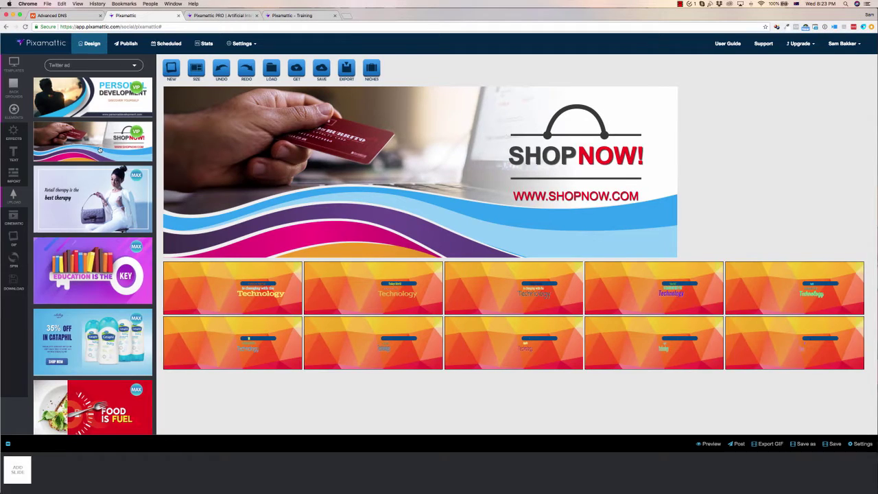
pyautogui.click(13, 260)
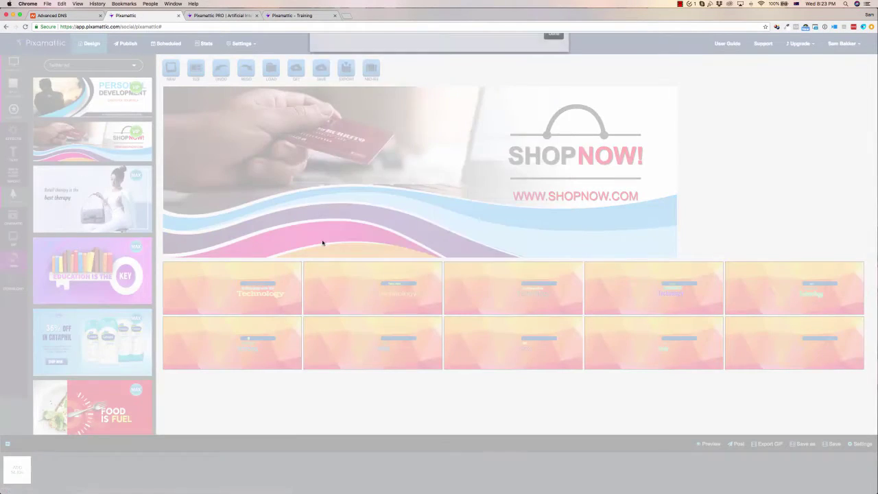
pyautogui.click(523, 293)
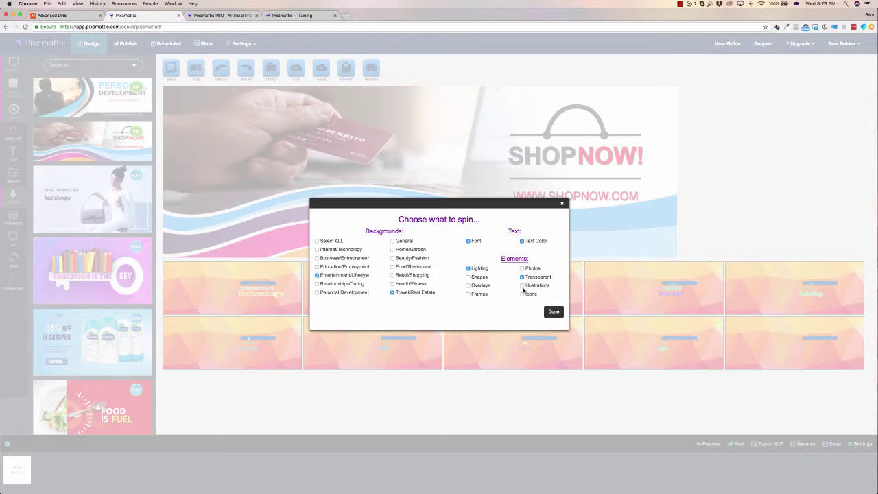
pyautogui.click(468, 269)
pyautogui.click(523, 295)
pyautogui.click(553, 313)
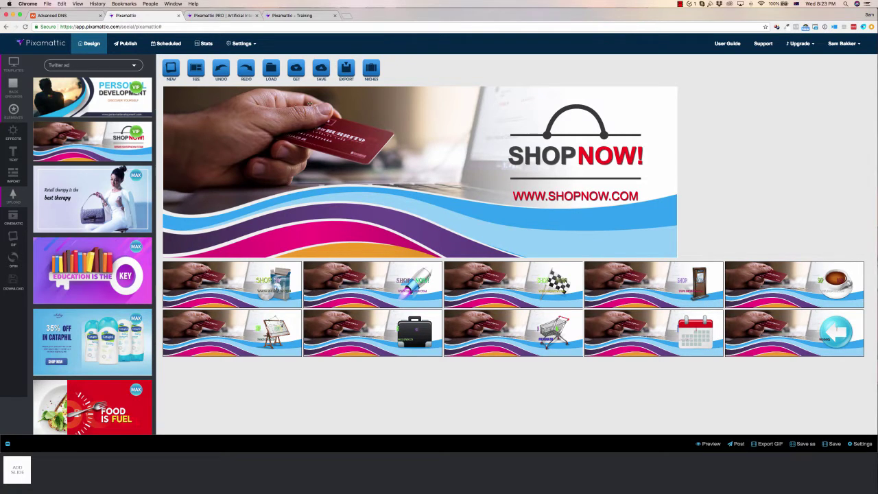
# Export the "Shop Now!" design as a PNG image and open the scheduled posts.
pyautogui.click(347, 72)
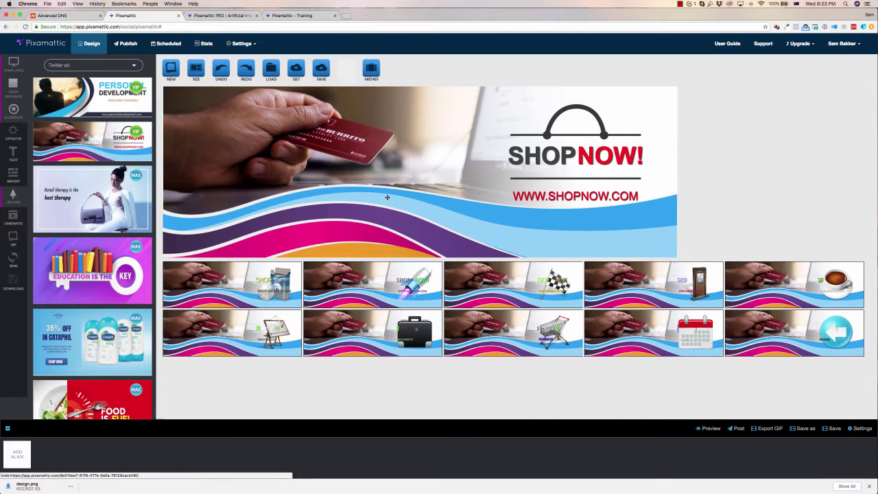
pyautogui.moveTo(332, 491)
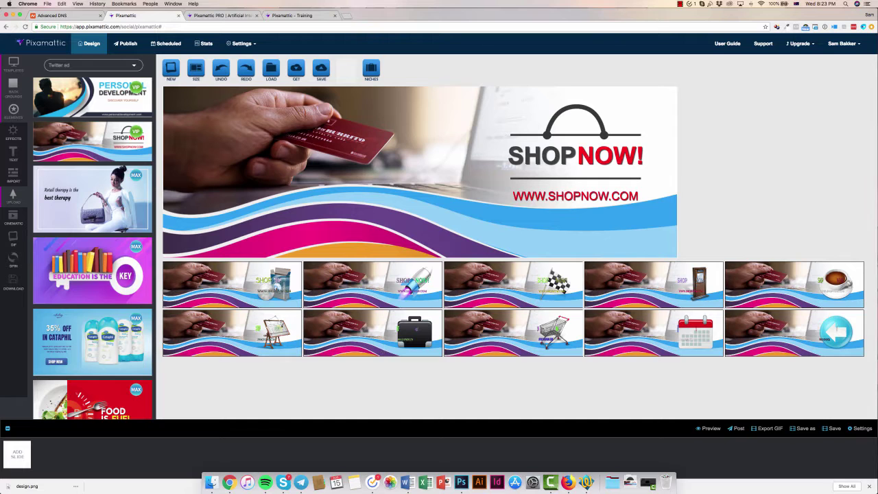
pyautogui.click(167, 44)
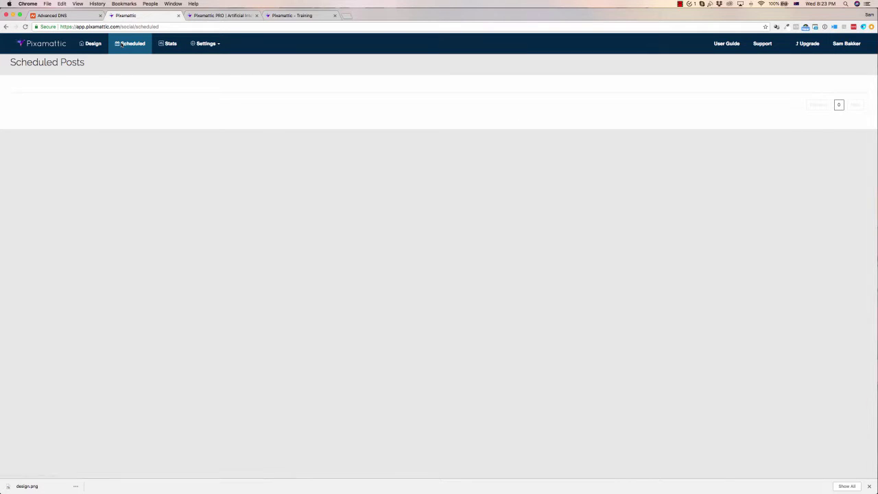
# Draft a Facebook post of the "Shop Now!" design with the message "Post content" and scheduling enabled, and close it without posting.
pyautogui.click(92, 44)
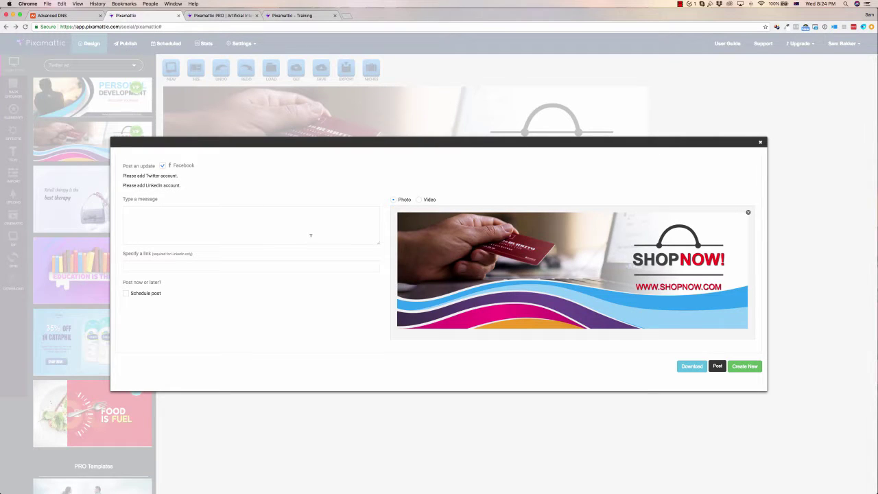
pyautogui.click(162, 213)
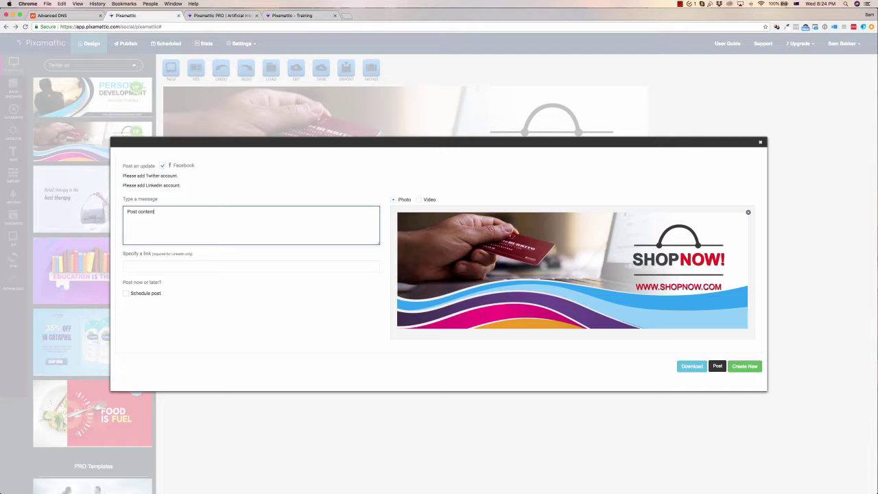
pyautogui.click(182, 266)
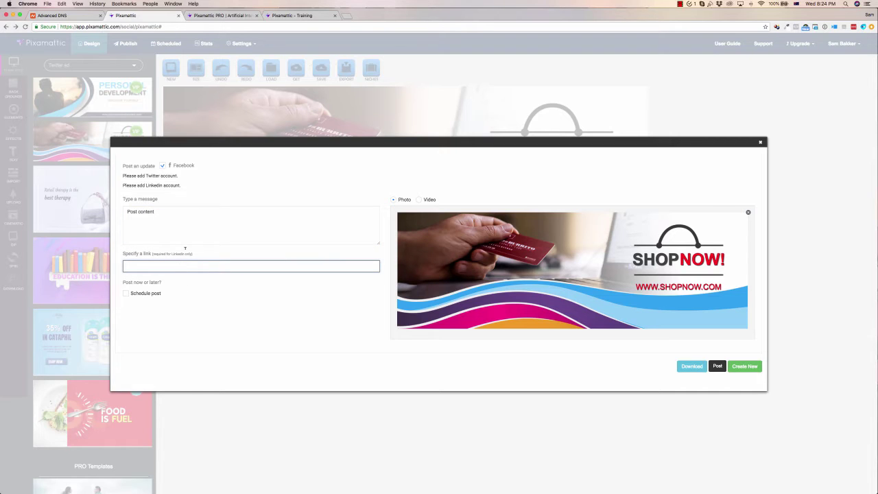
pyautogui.click(127, 294)
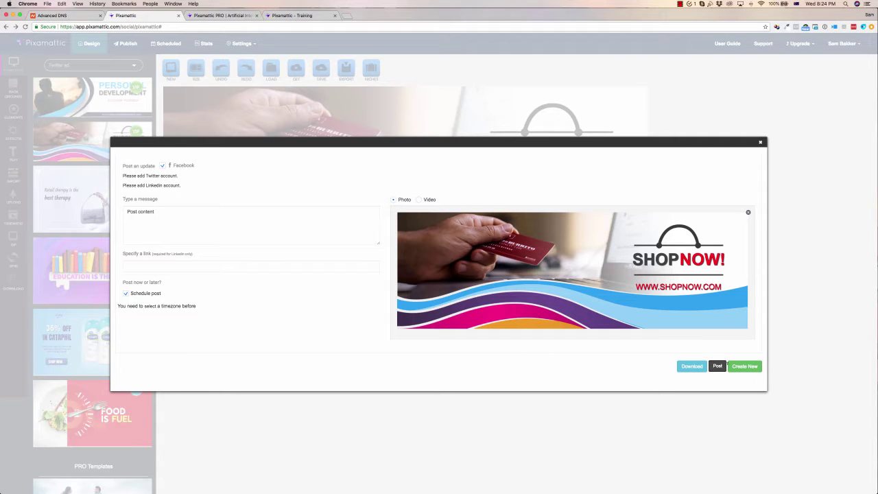
pyautogui.click(762, 142)
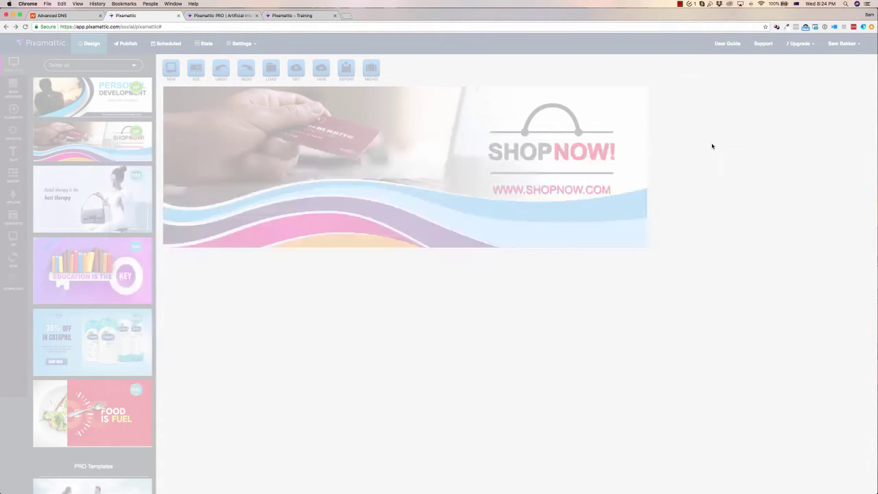
# Open the connected Facebook account in the social media settings to view its fan page options.
pyautogui.moveTo(240, 45)
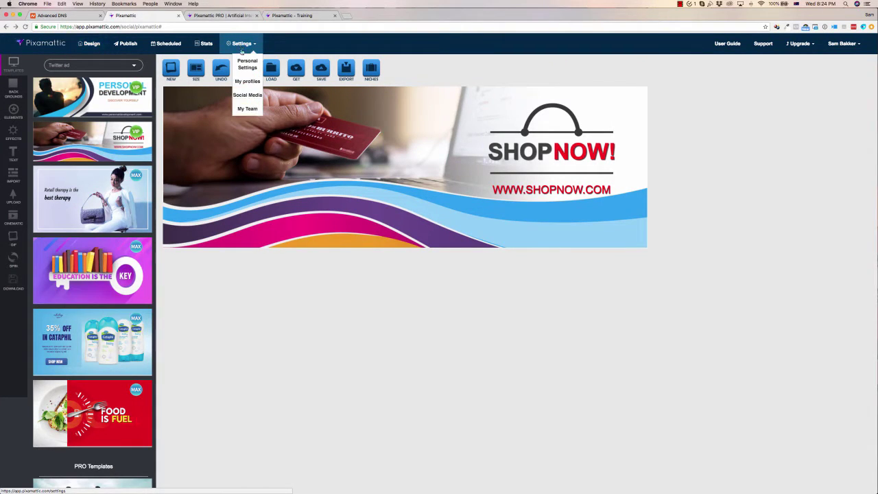
pyautogui.click(241, 97)
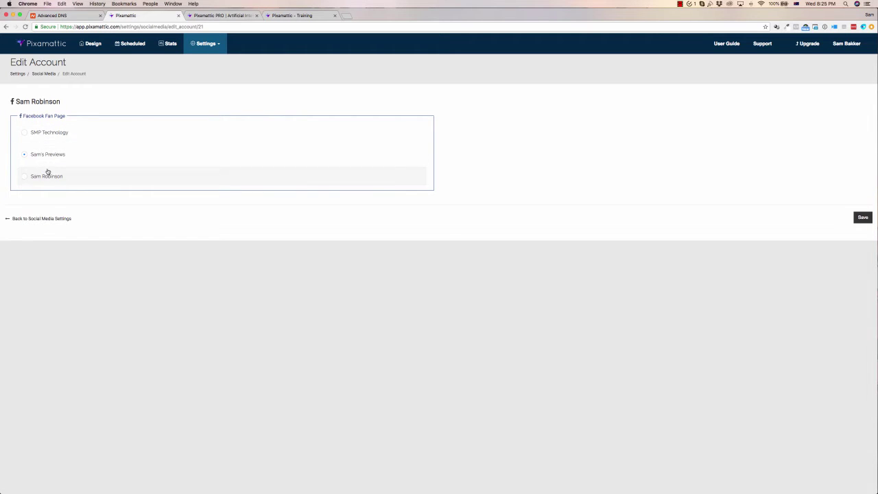
# Set the timezone to (GMT-11:00) MidwayIsland in the personal settings and return to the design page.
pyautogui.click(206, 43)
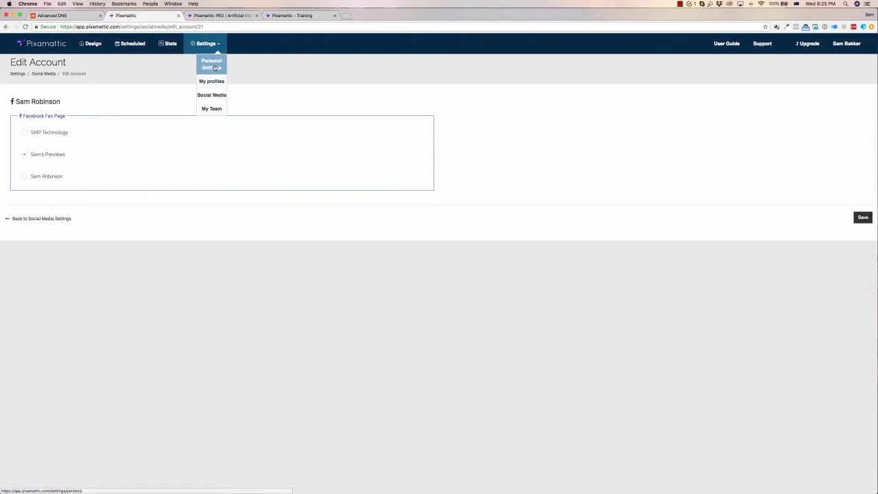
pyautogui.click(212, 63)
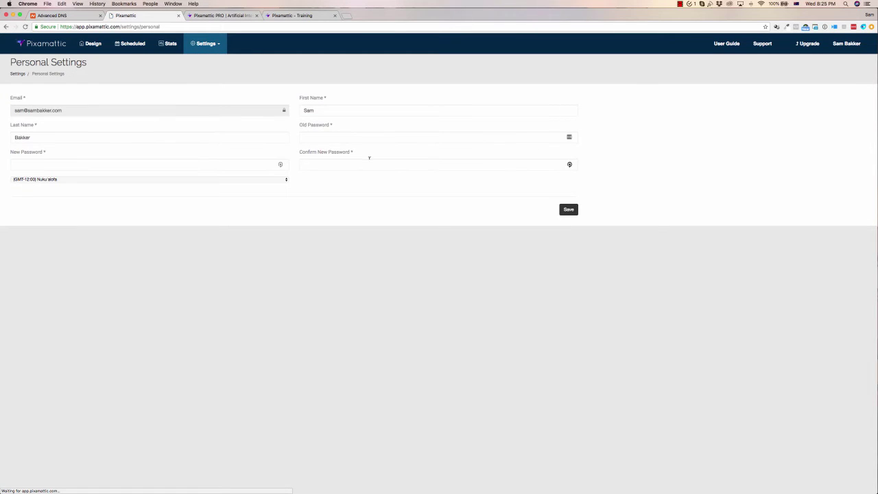
pyautogui.click(153, 180)
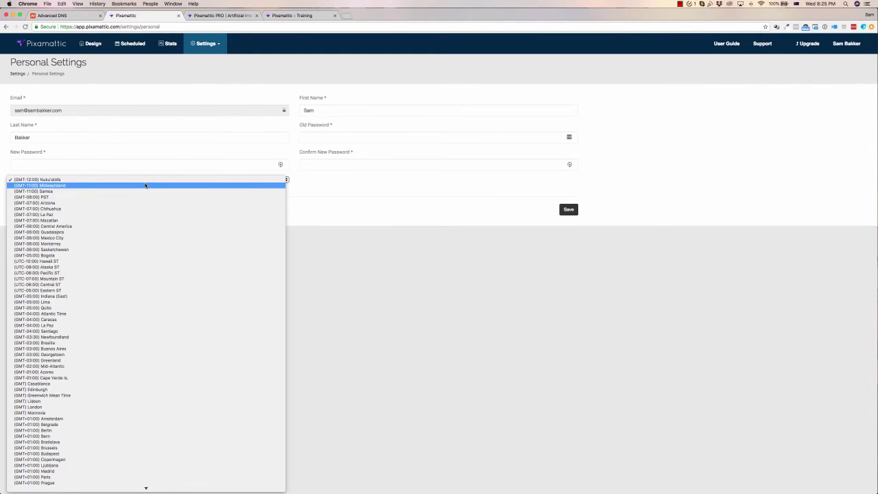
pyautogui.click(145, 186)
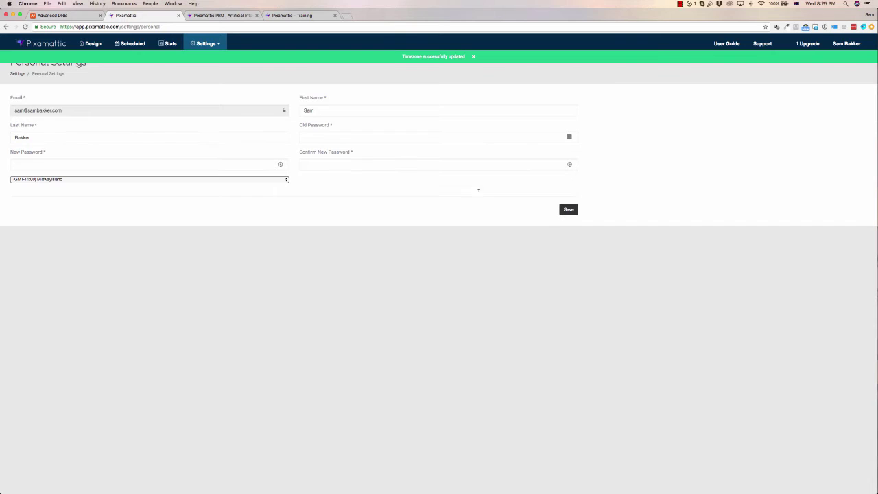
pyautogui.click(90, 45)
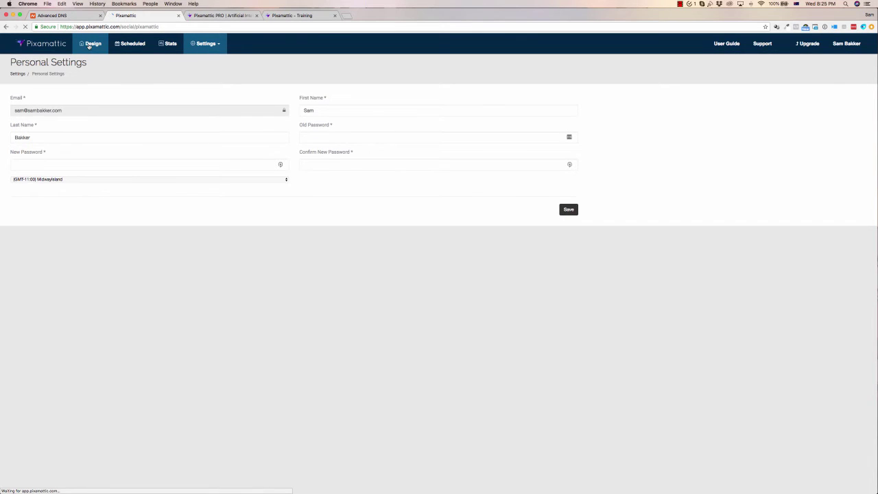